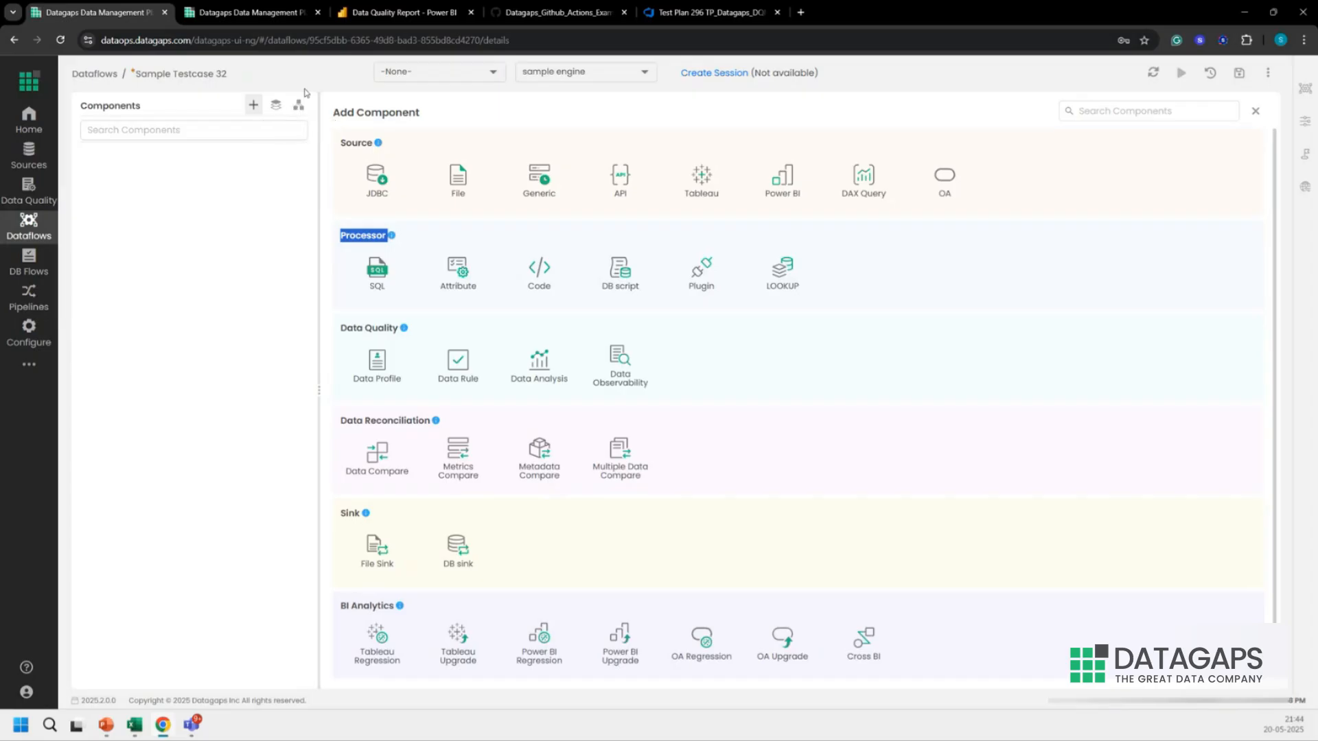
click(350, 424)
triple_click(351, 424)
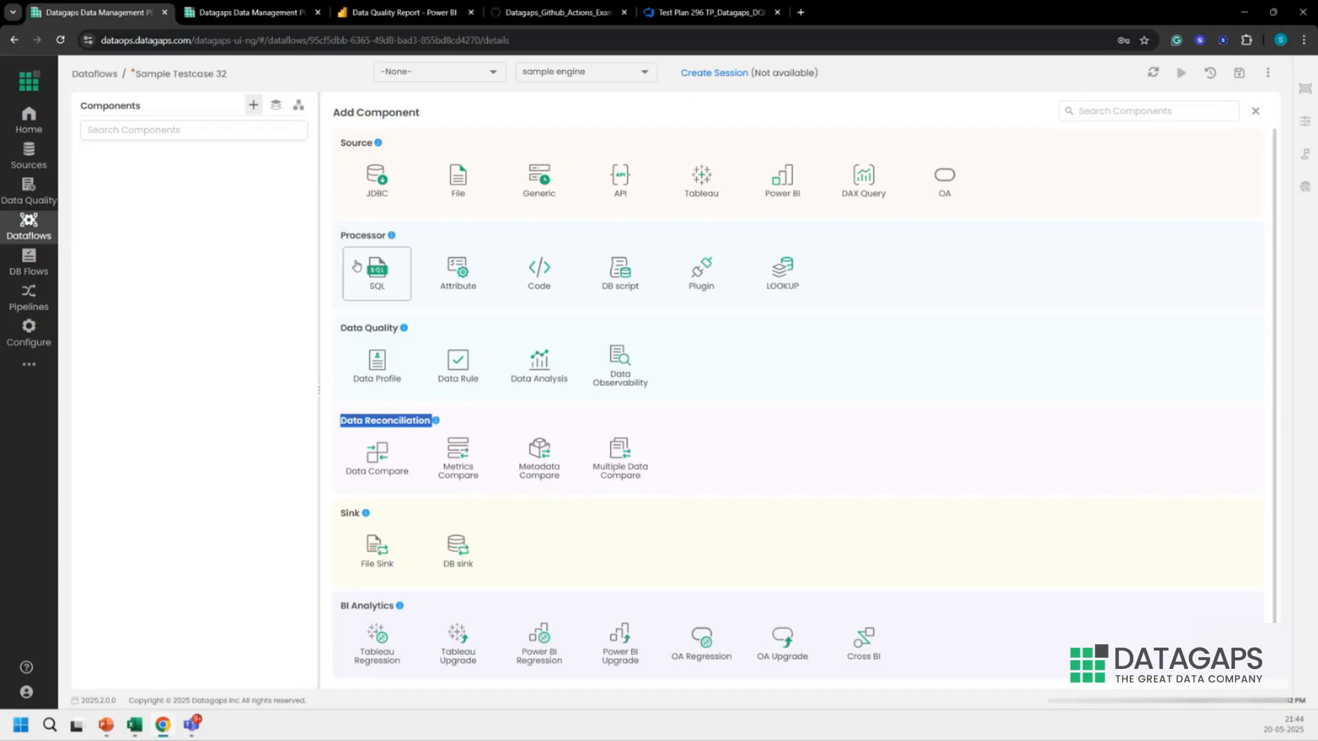
Step: Add a JDBC source component named Source Table that uses the Microsoft_SQL_Server data source, and continue to its query
click(376, 182)
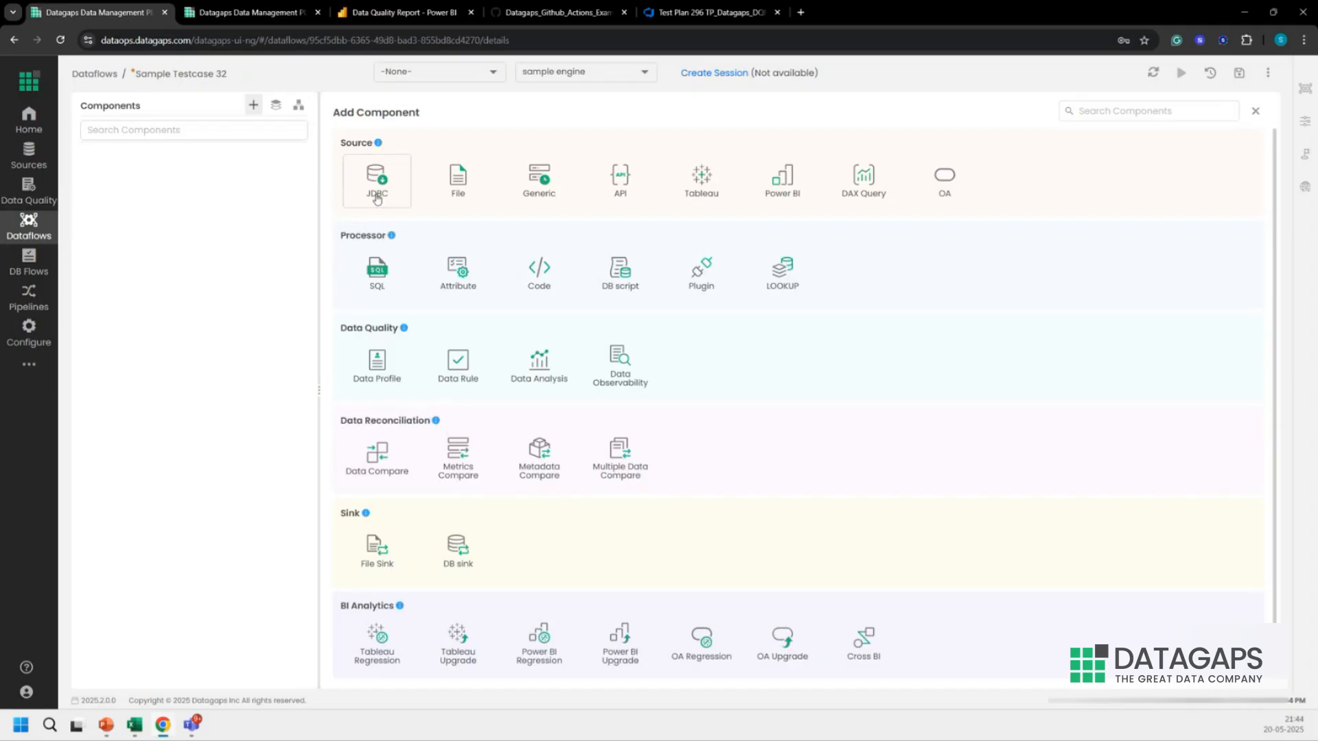
drag(591, 140, 463, 146)
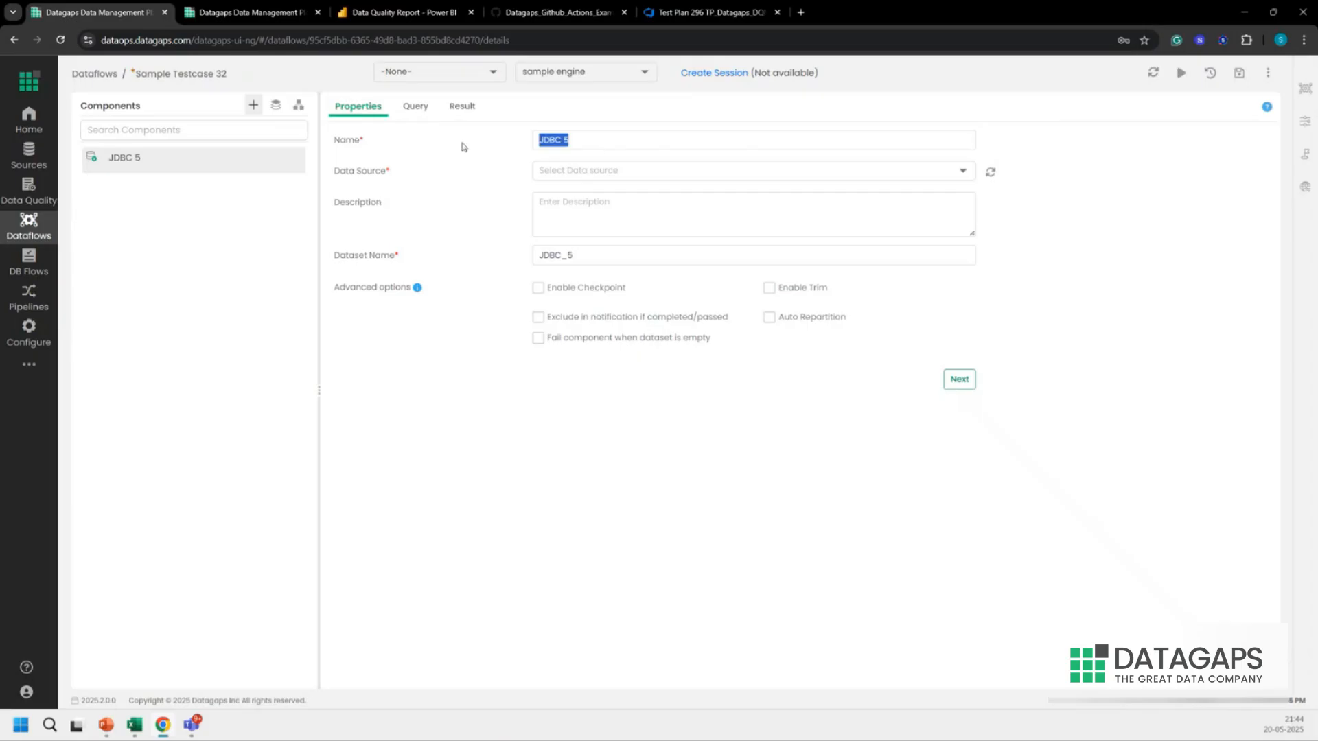
text(Source Table)
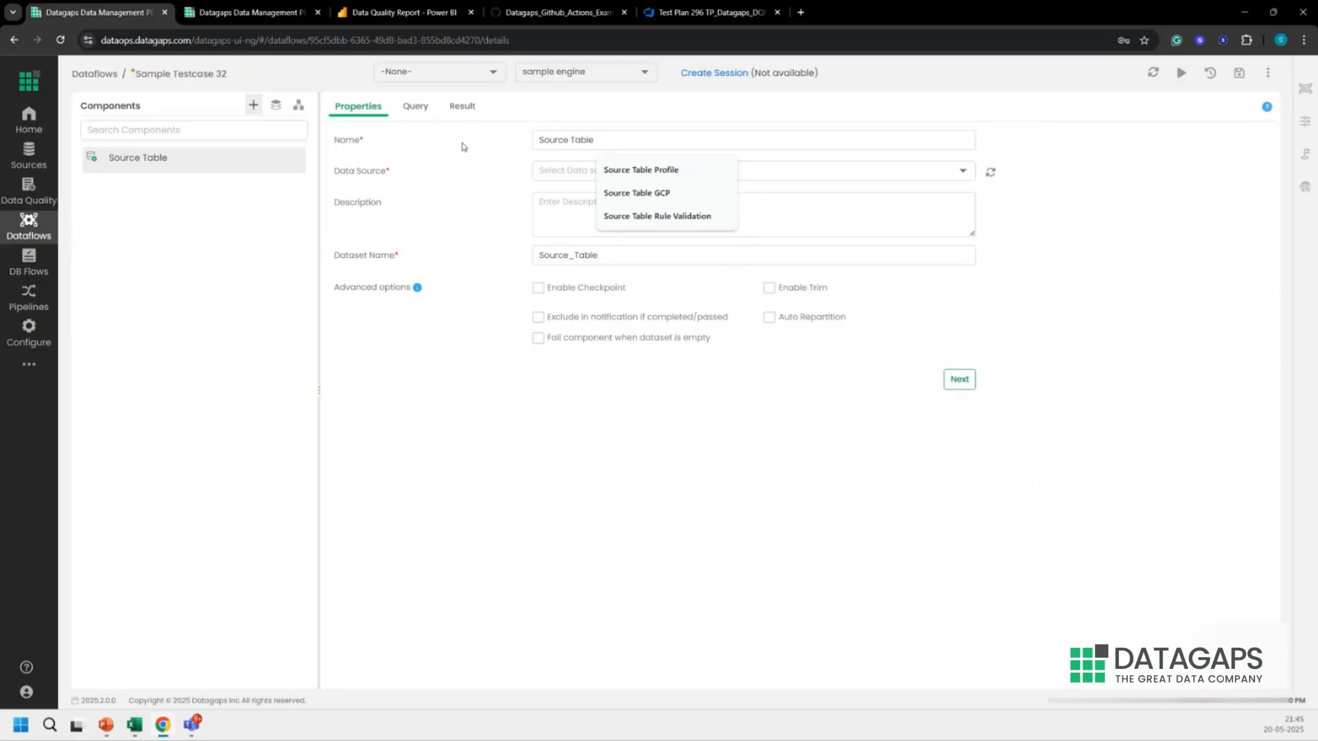
click(547, 172)
text(sql_Ser)
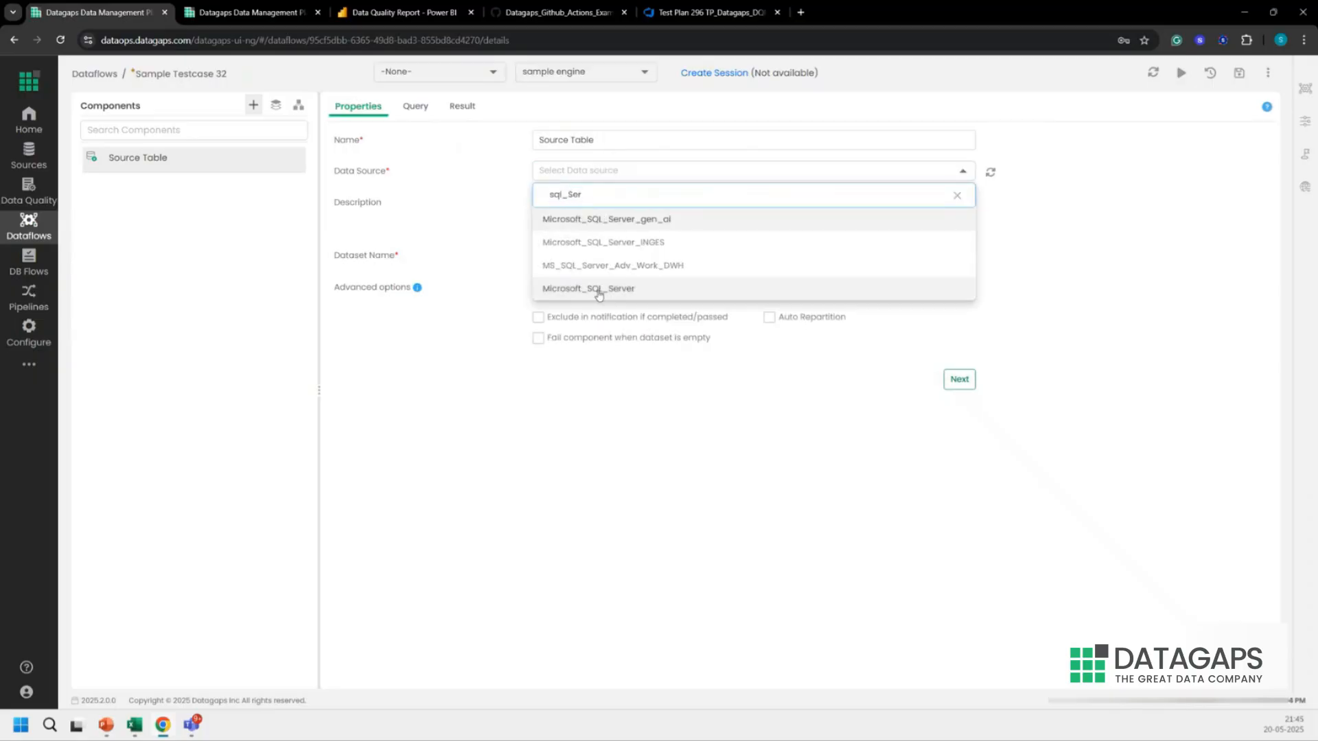
click(599, 289)
click(959, 379)
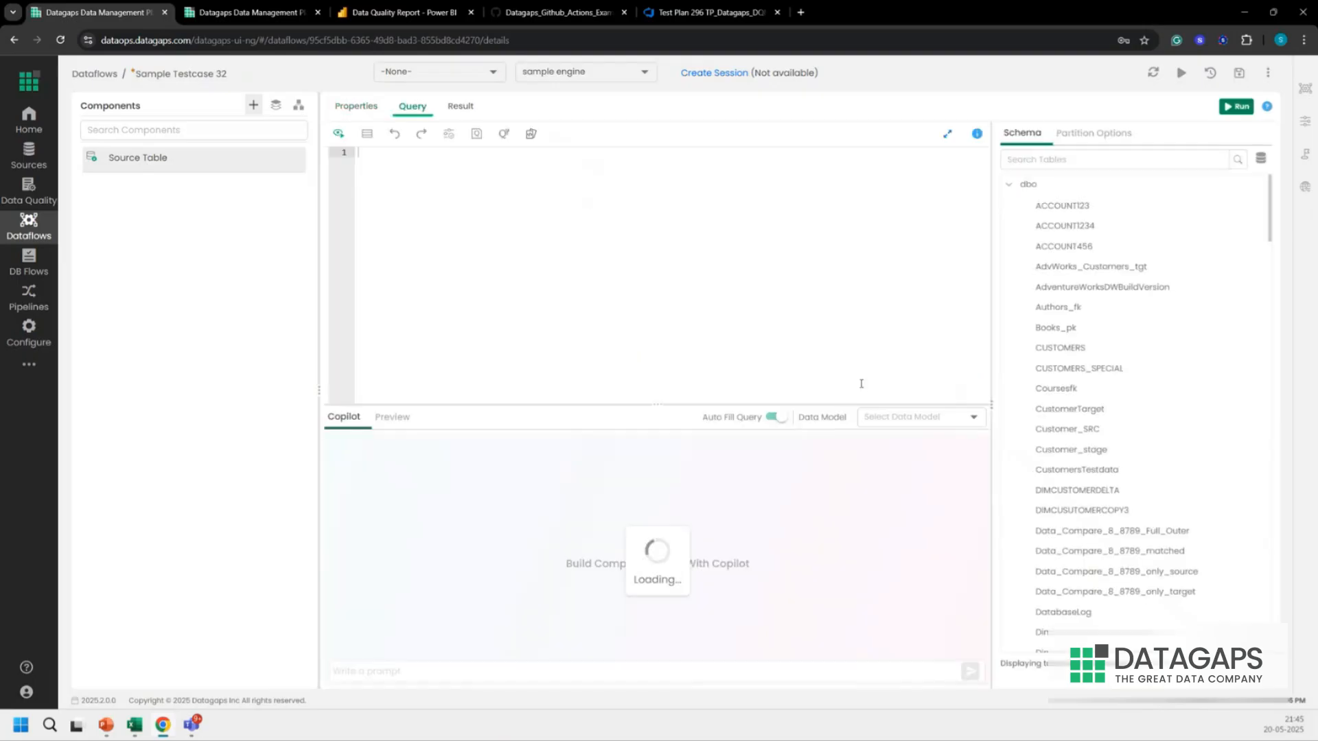
drag(569, 572, 768, 570)
click(767, 570)
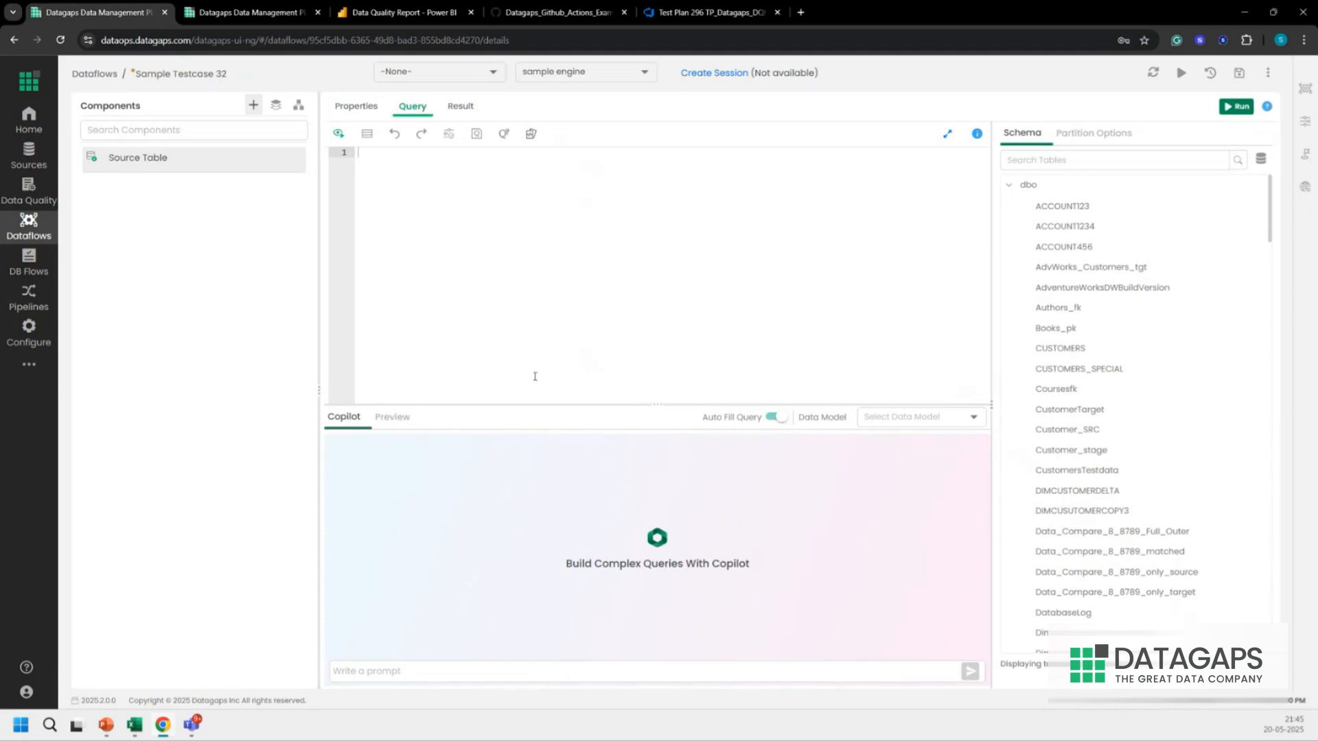
click(904, 420)
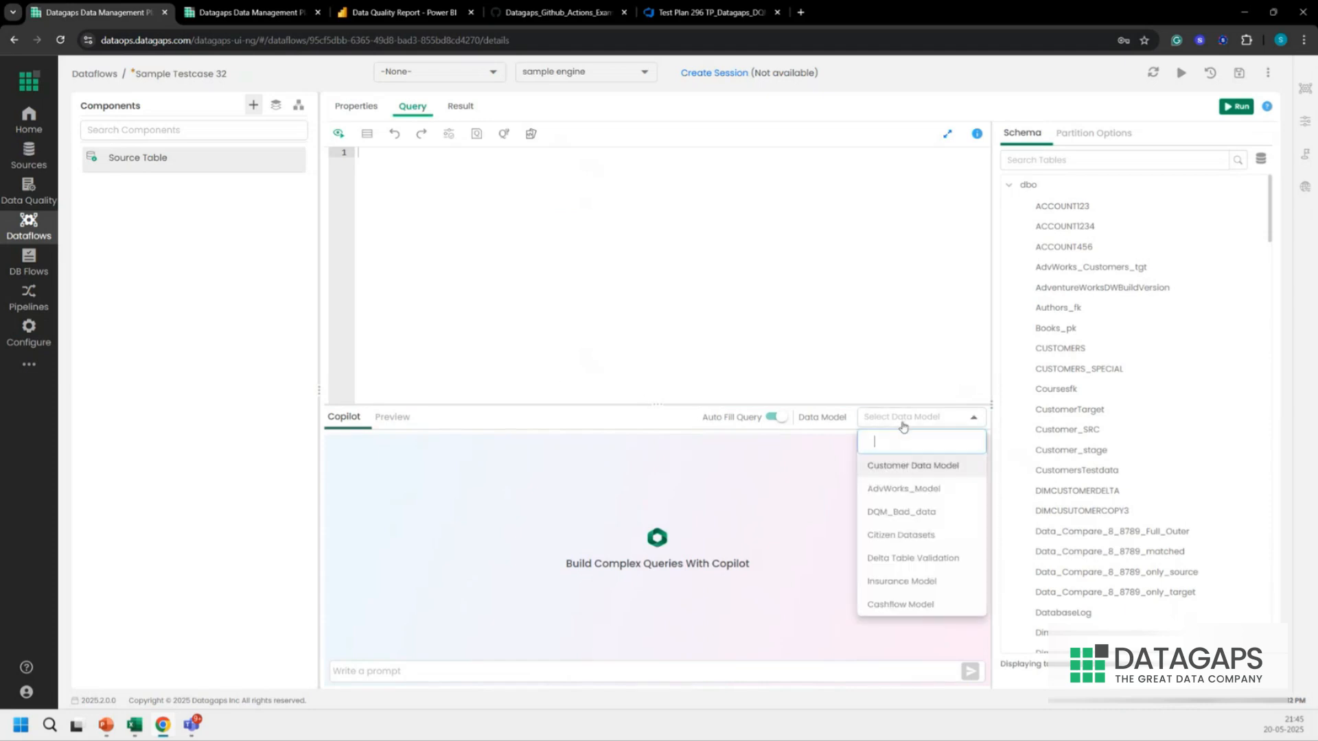
click(806, 491)
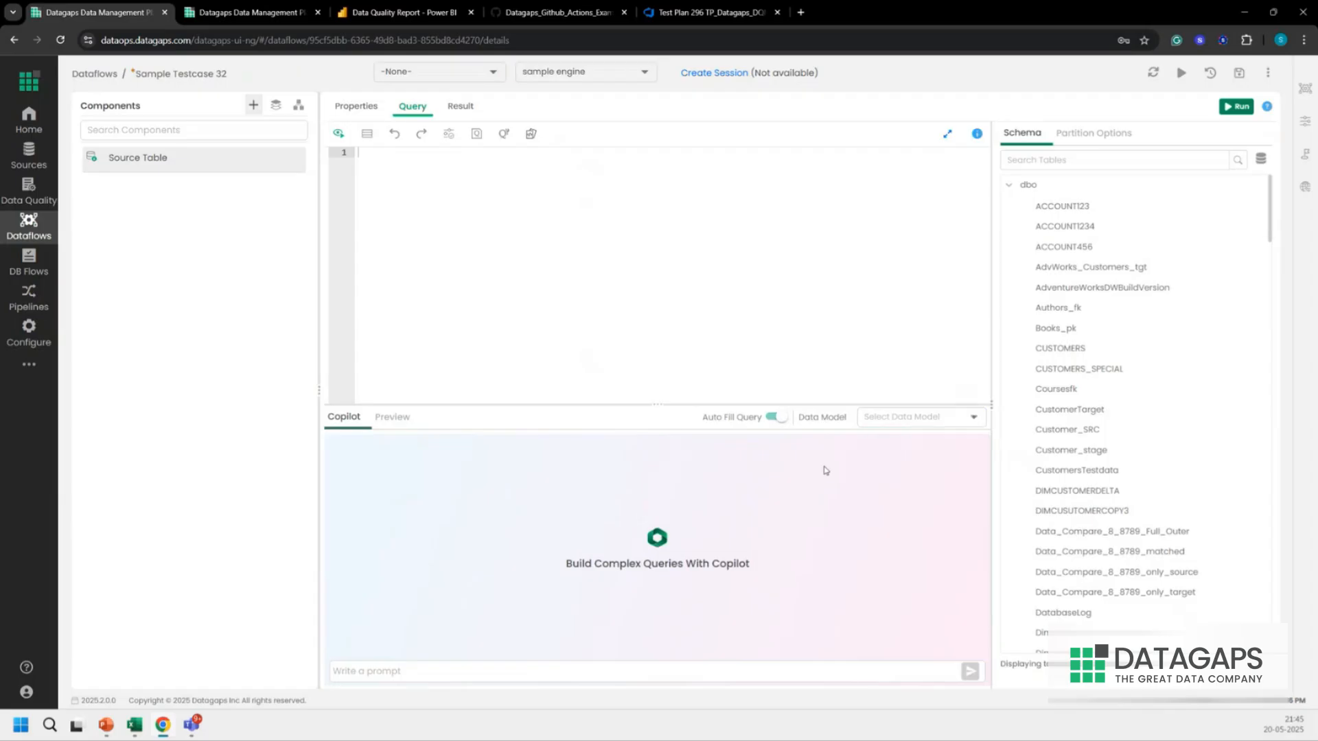
Step: Search the schema for "dimcus" and fill the Source Table query with a select of all columns from dbo.DimCustomer
click(1019, 160)
text(dimcus)
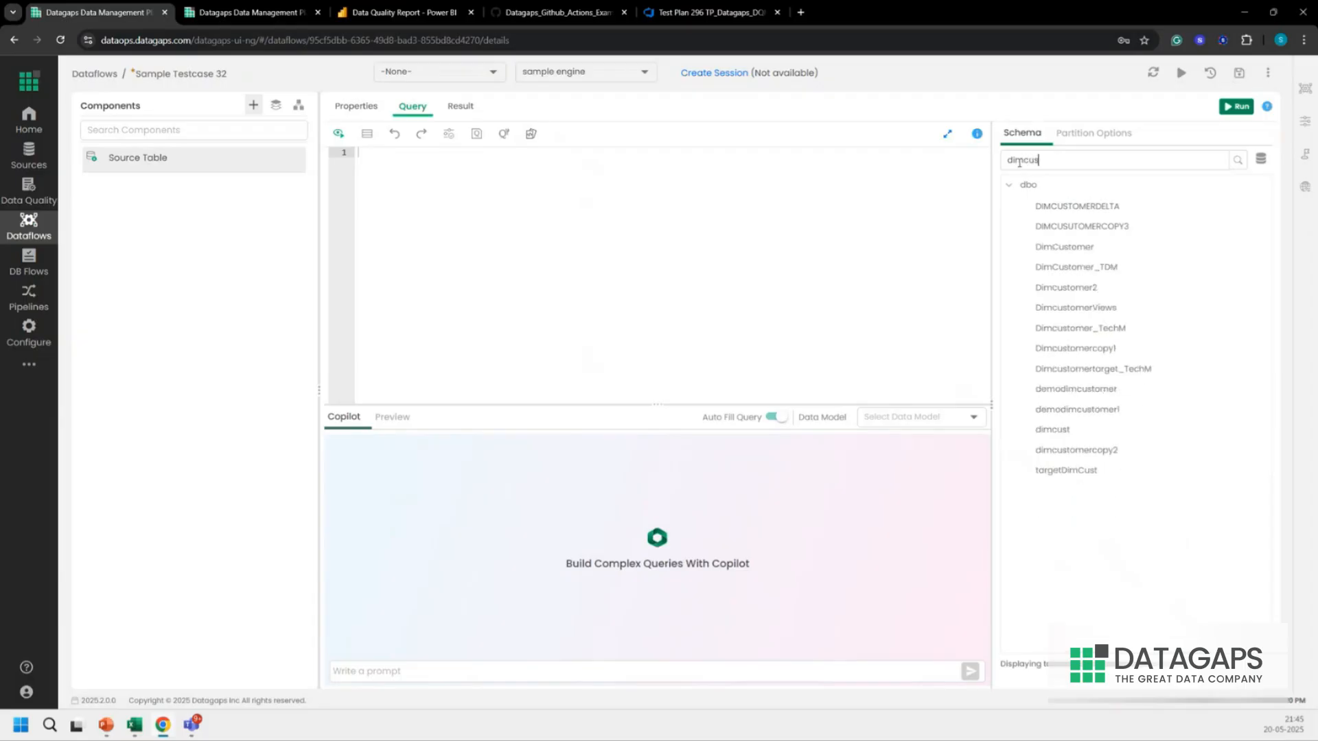
click(1065, 246)
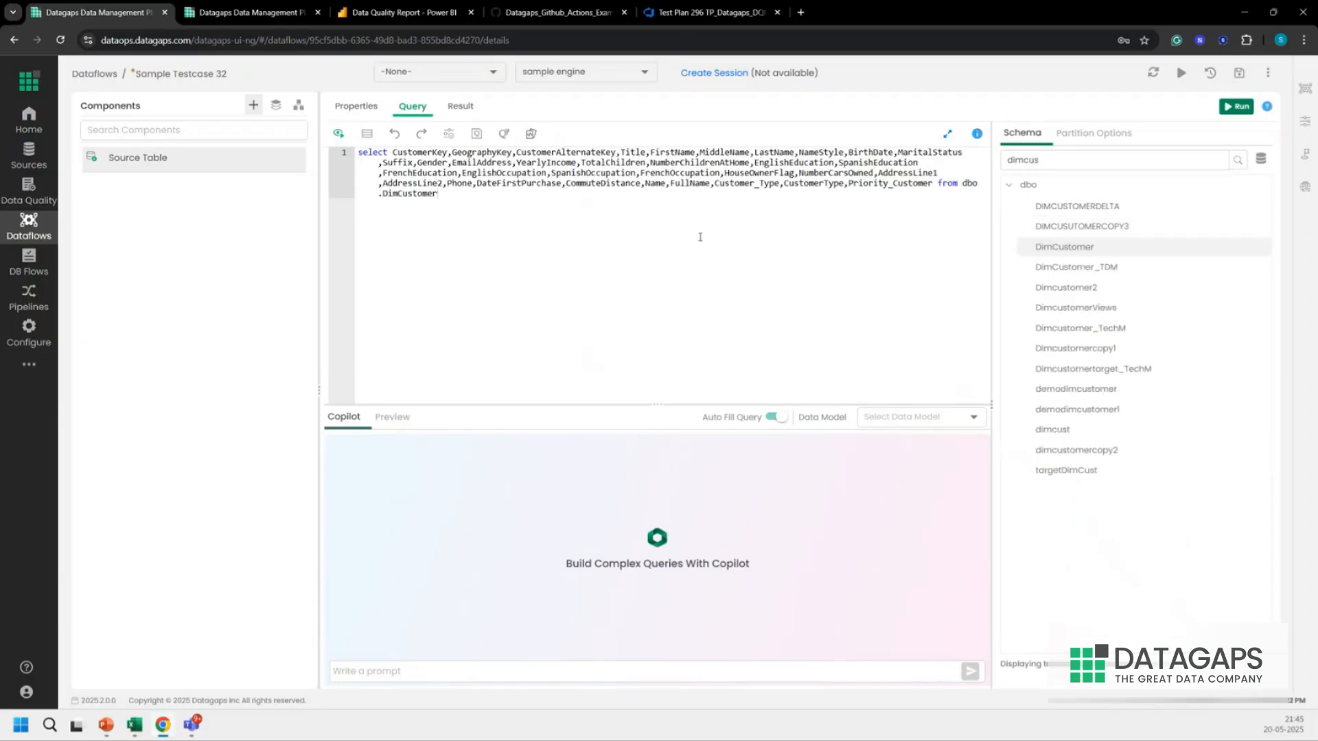
Step: Preview the rows returned by the Source Table query and run the component
click(338, 133)
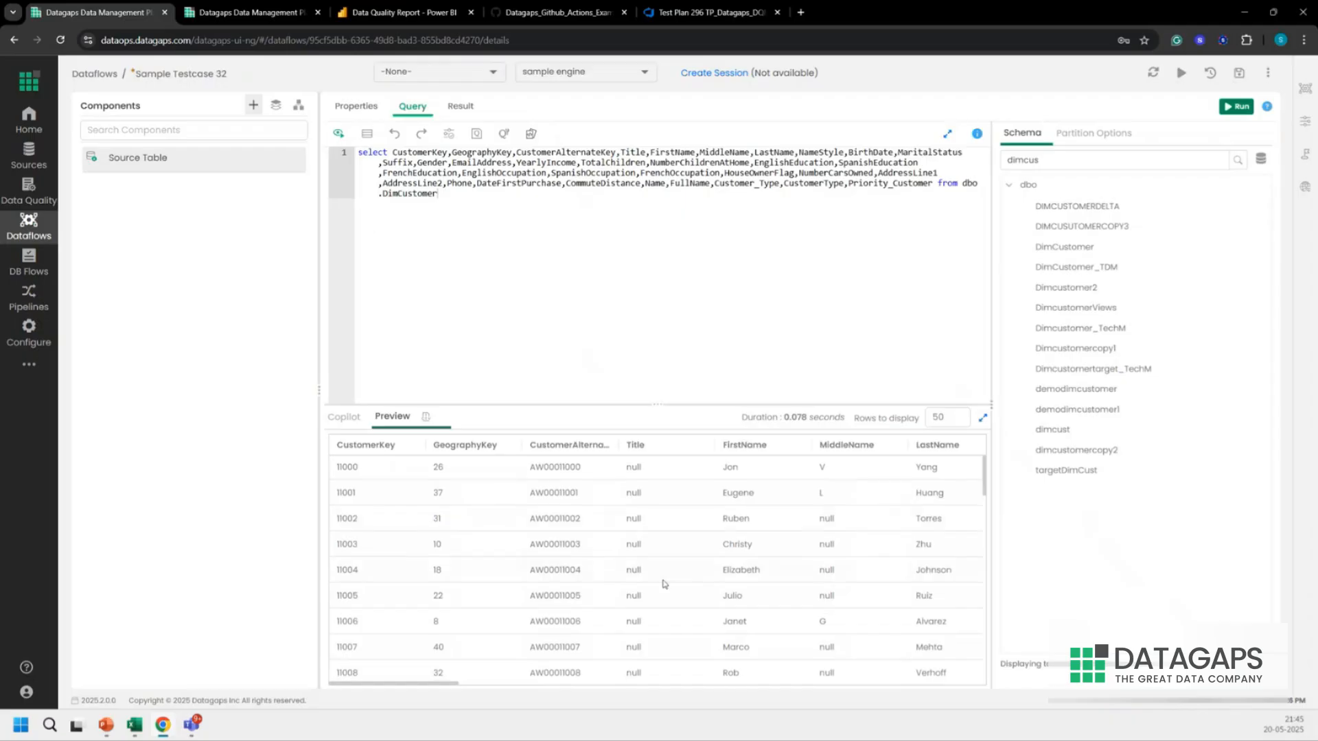
scroll(749, 539, right, 5)
scroll(750, 540, right, 5)
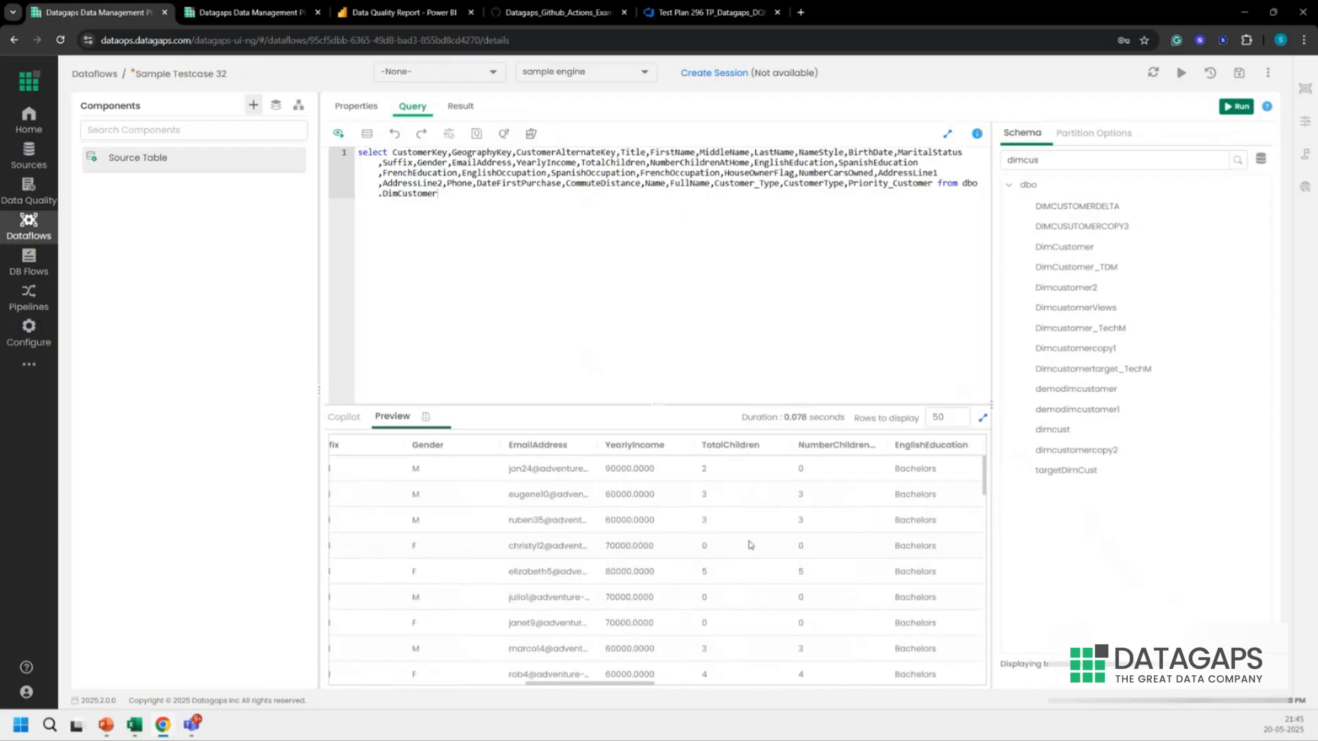
click(1236, 107)
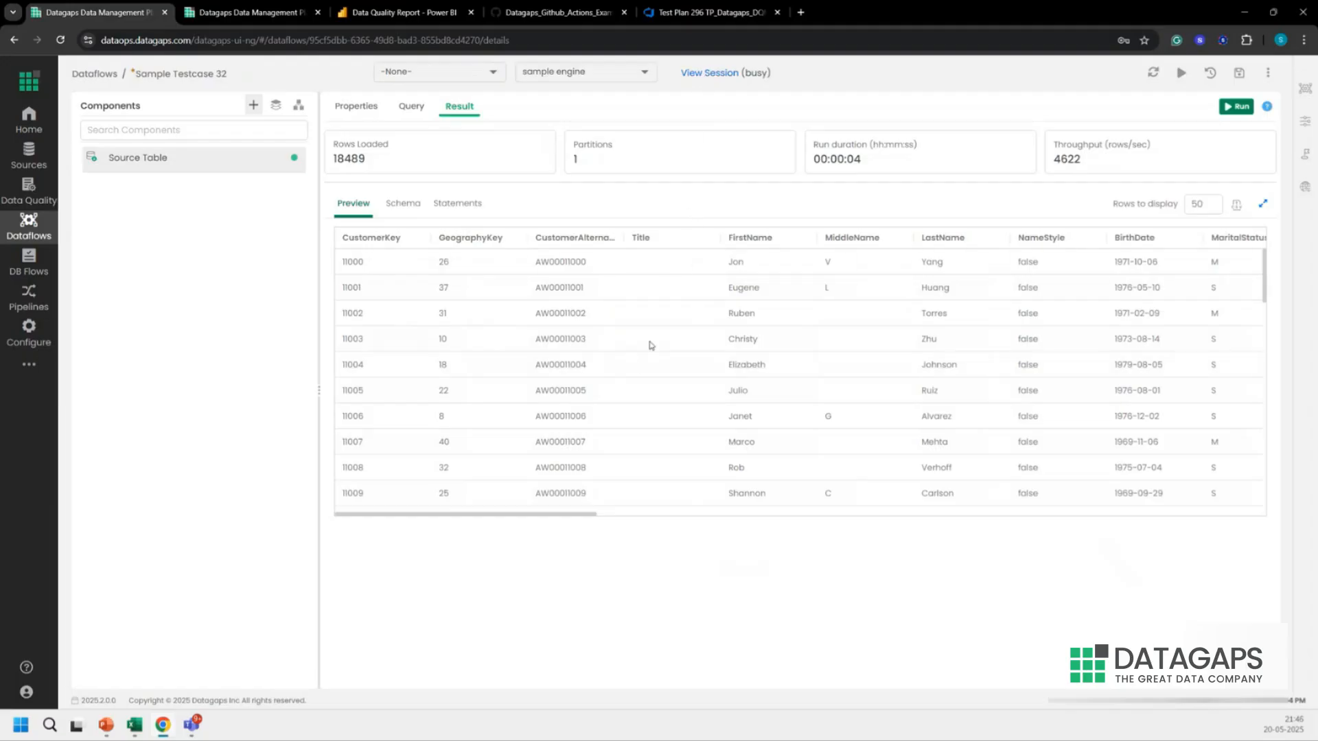
click(299, 111)
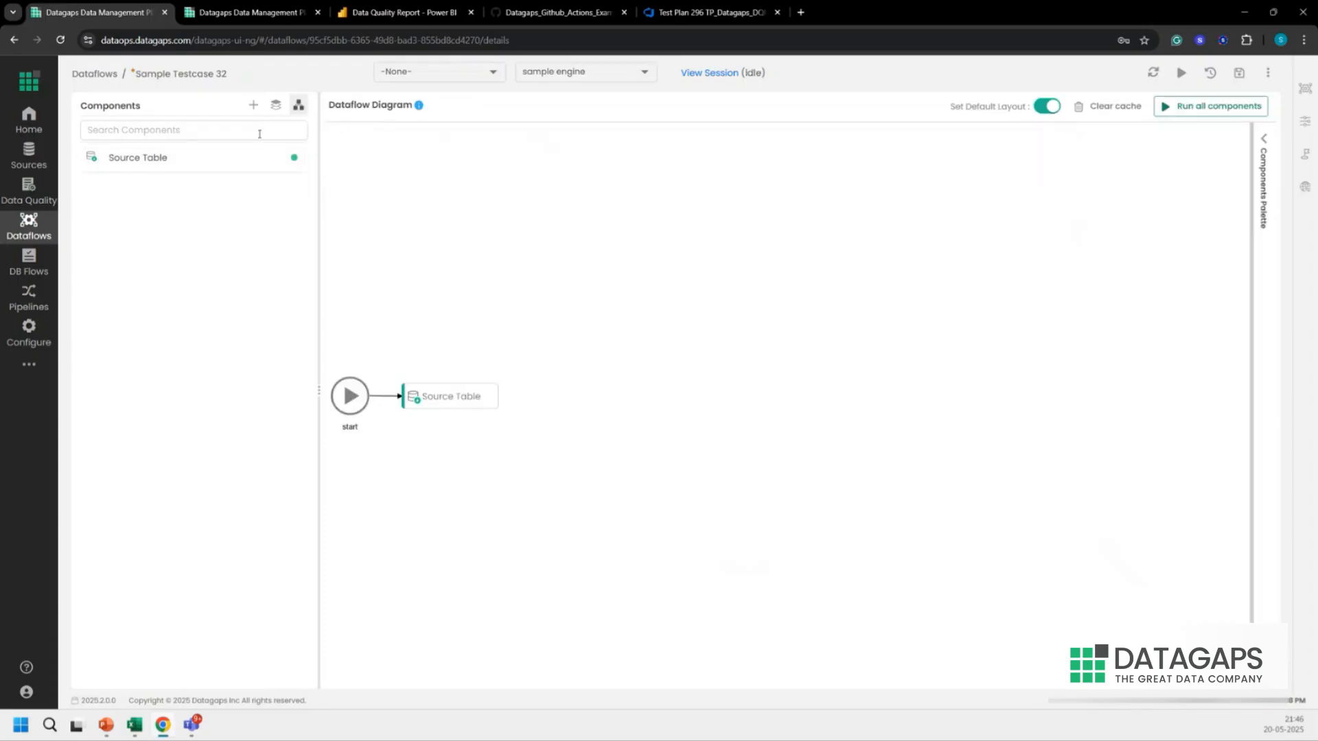
Step: Add a second JDBC source component to the dataflow and name it Target Table
click(253, 110)
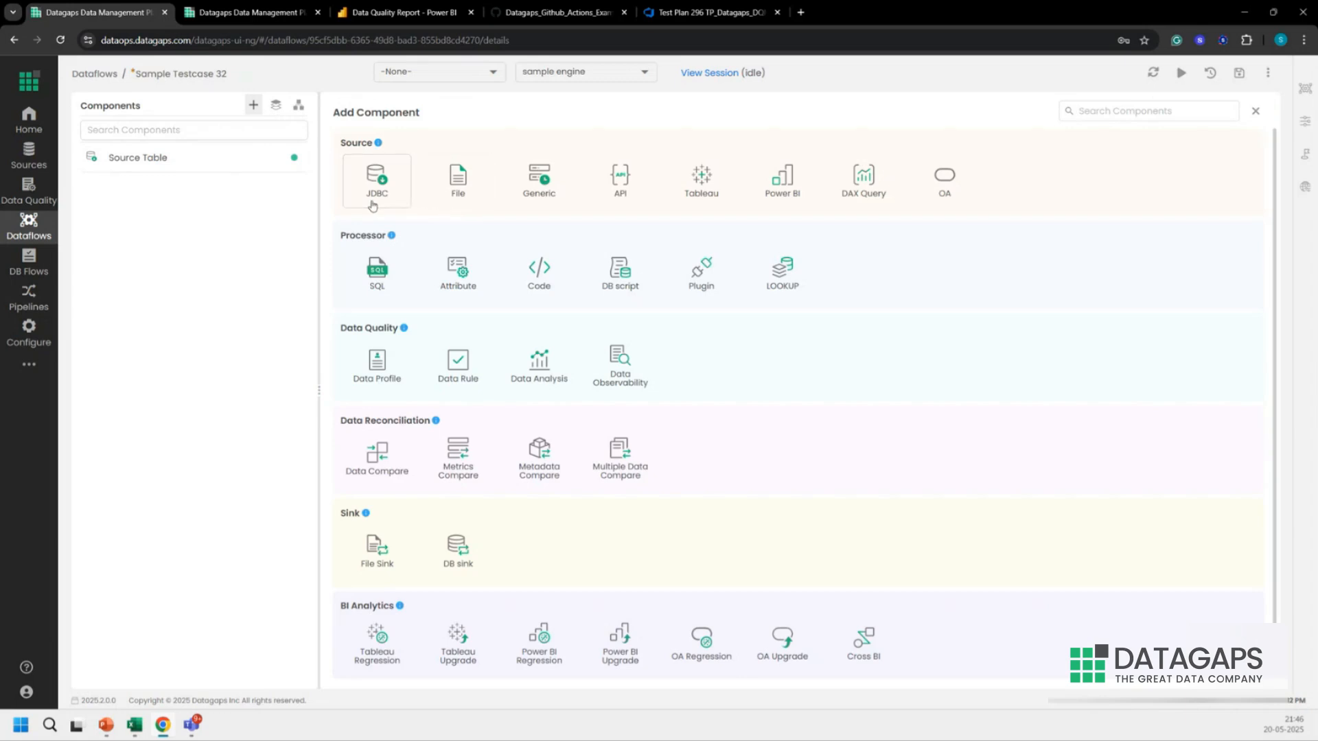
click(377, 180)
drag(566, 141, 523, 146)
text(Snow)
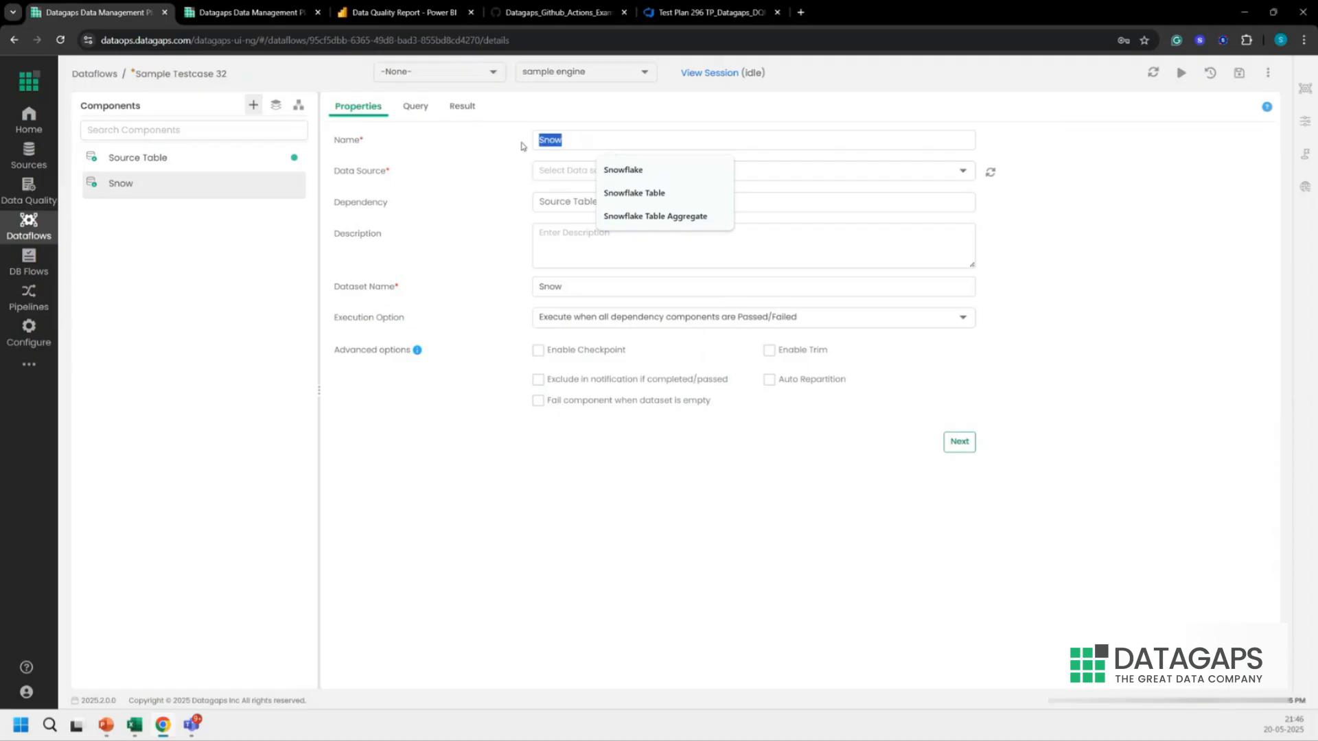
text(Target Tabk)
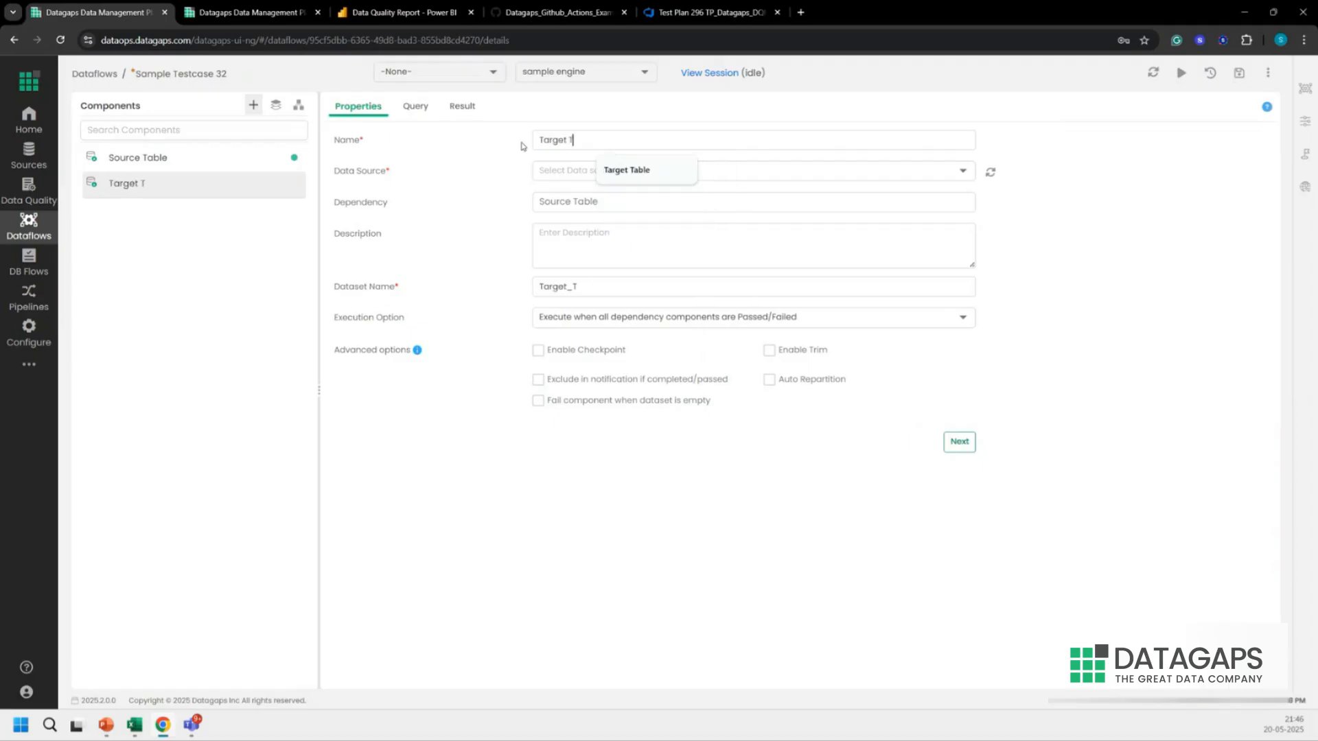
key(BackSpace)
key(BackSpace)
text(ble)
Step: Search the data sources for "snow" and set Target Table's data source to Snowflake
click(613, 172)
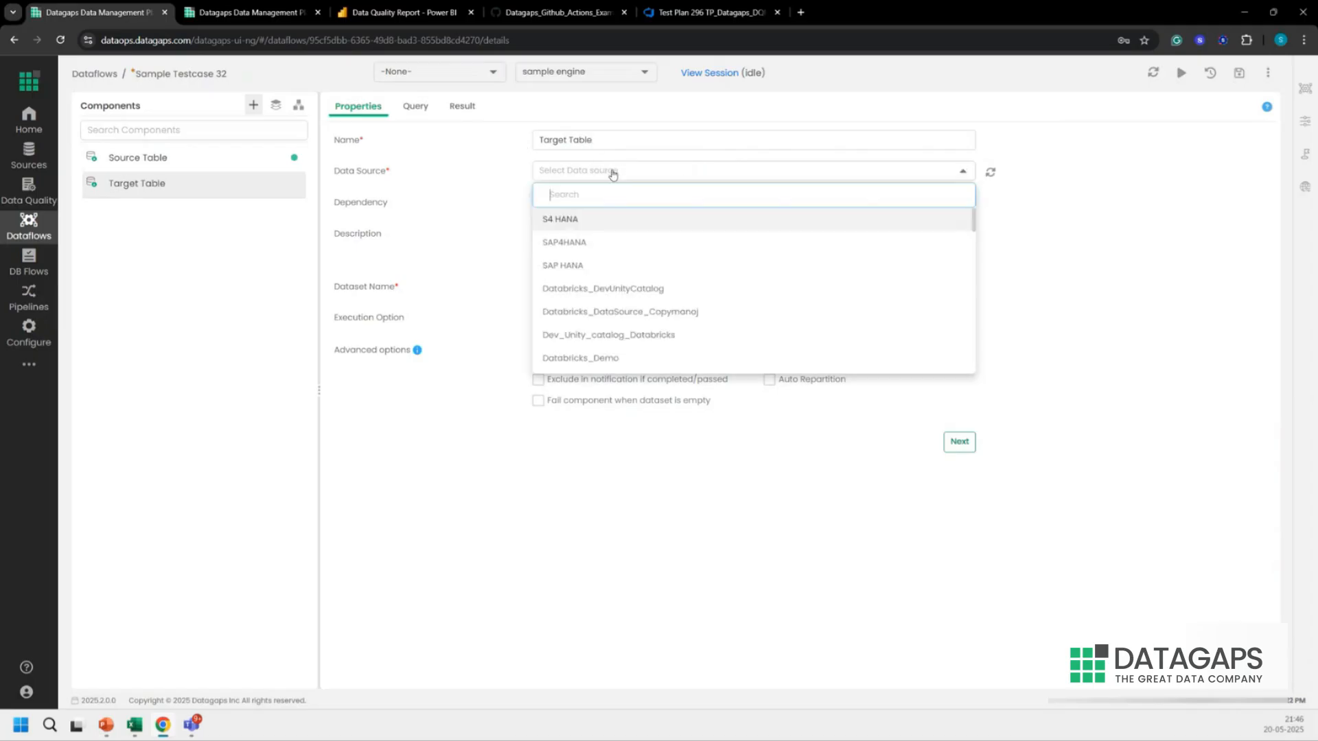
text(snow)
click(596, 311)
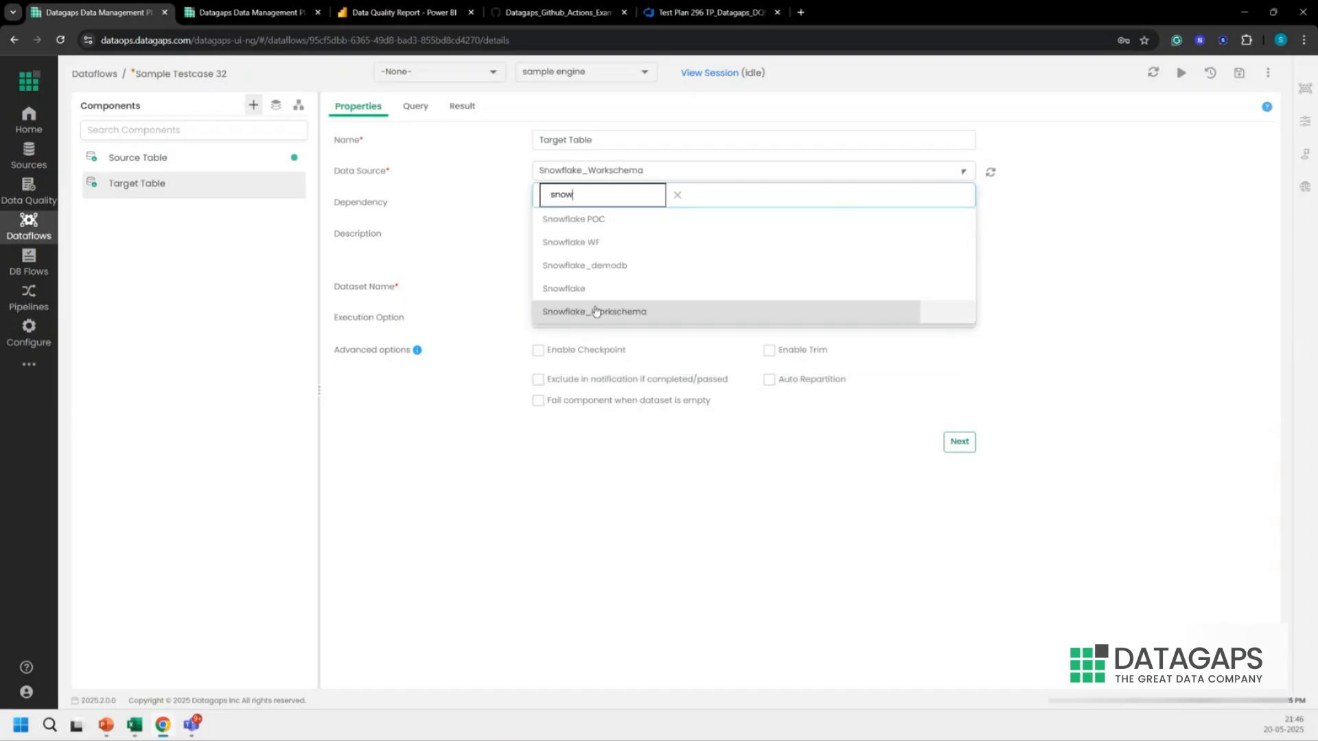
click(651, 176)
click(577, 339)
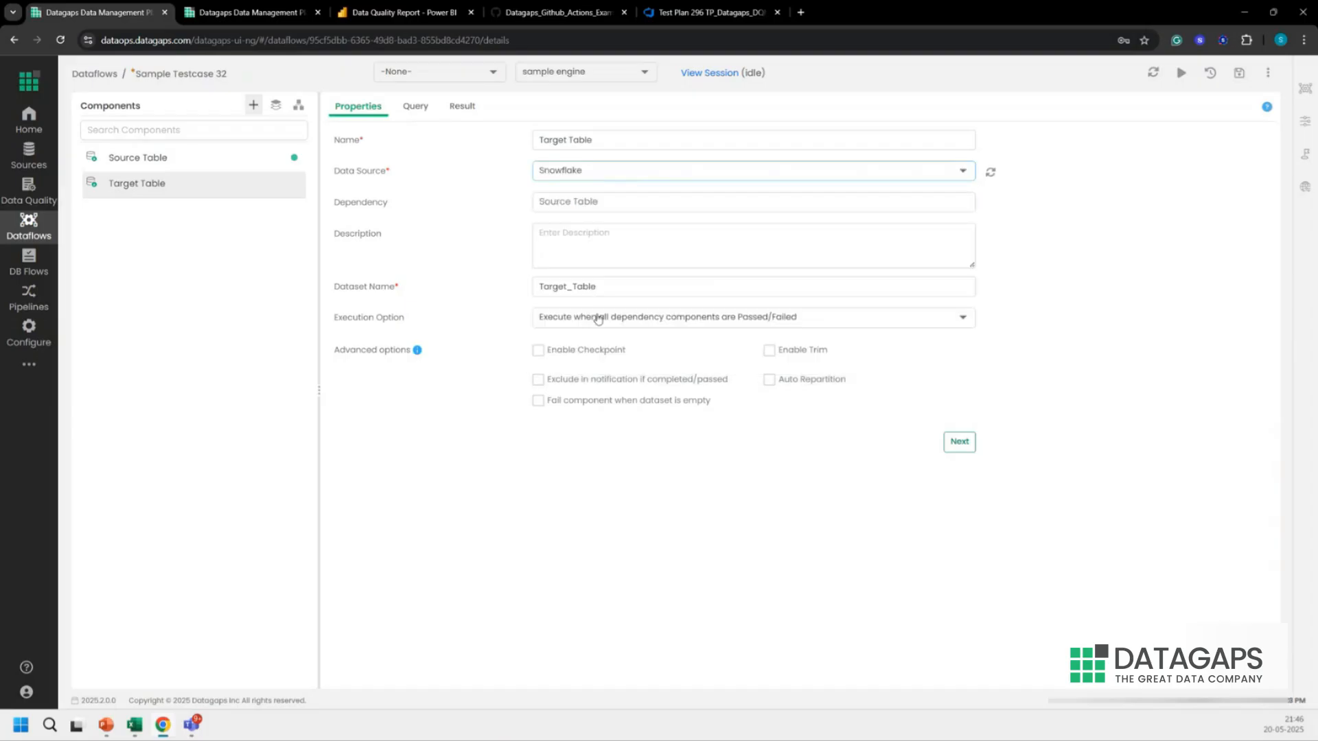
Step: Remove the Source Table dependency from Target Table and check both components' links in the dataflow diagram
drag(335, 204, 398, 206)
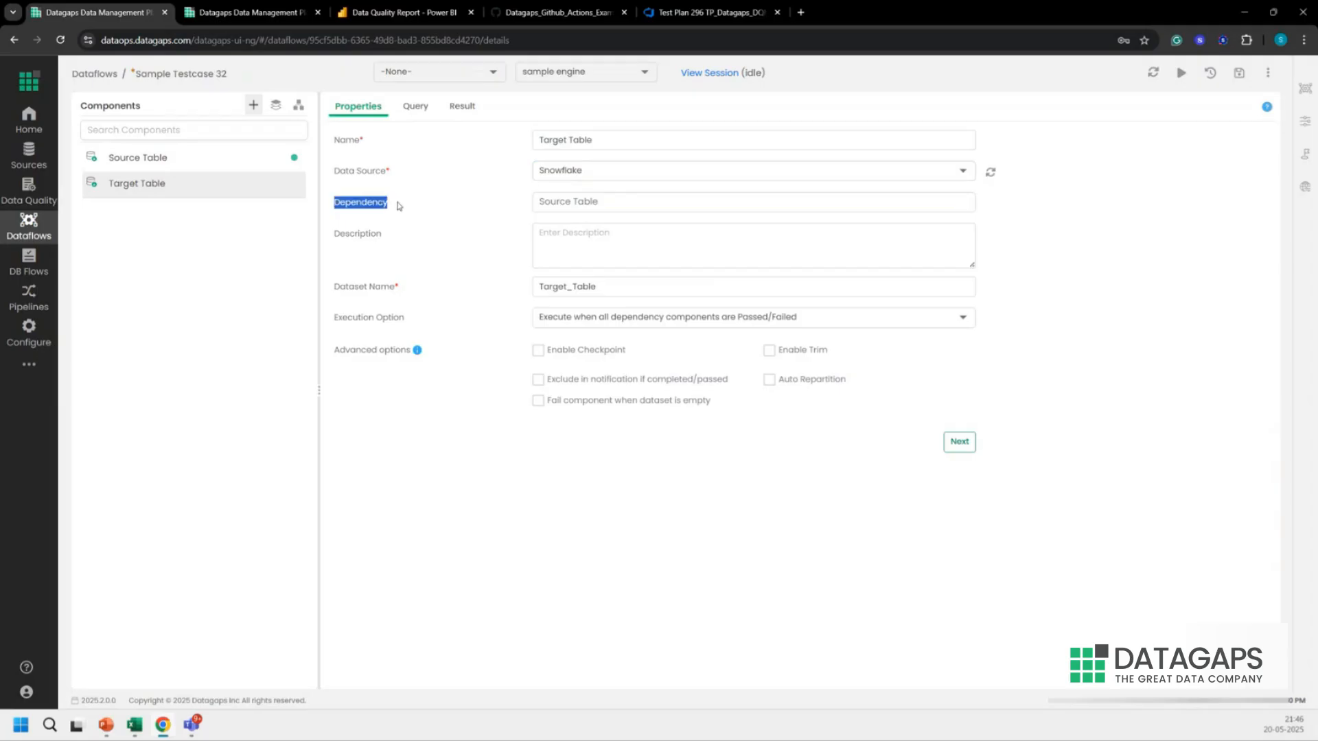
click(300, 107)
mouse_move(584, 397)
mouse_down()
mouse_move(590, 367)
mouse_move(584, 400)
mouse_up()
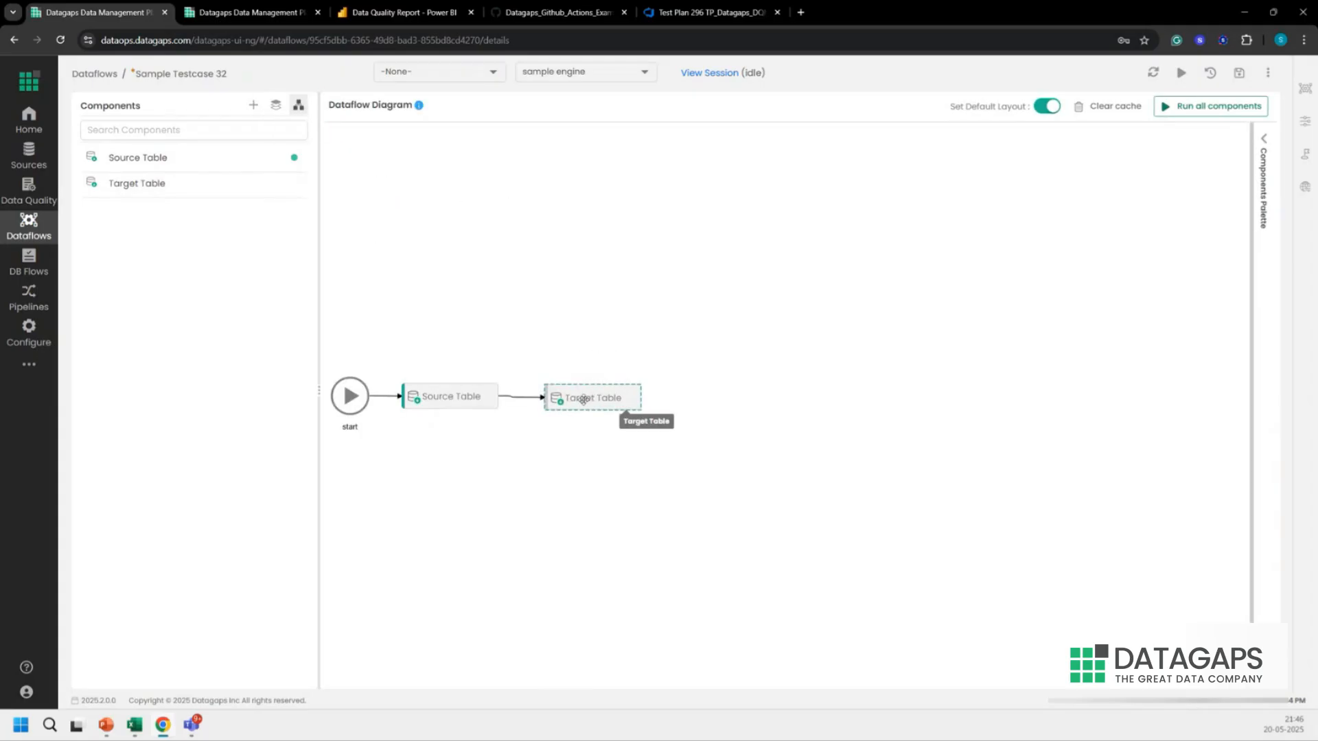
double_click(584, 399)
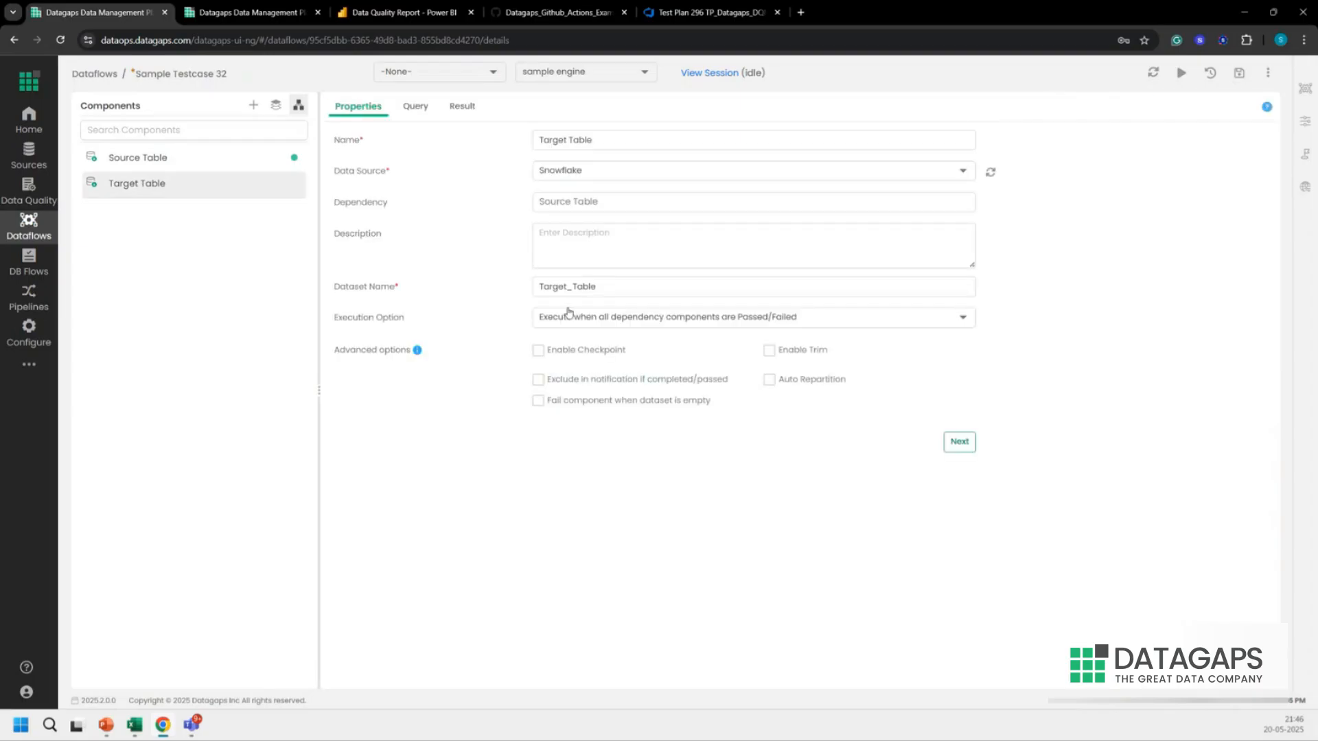
click(604, 201)
click(611, 200)
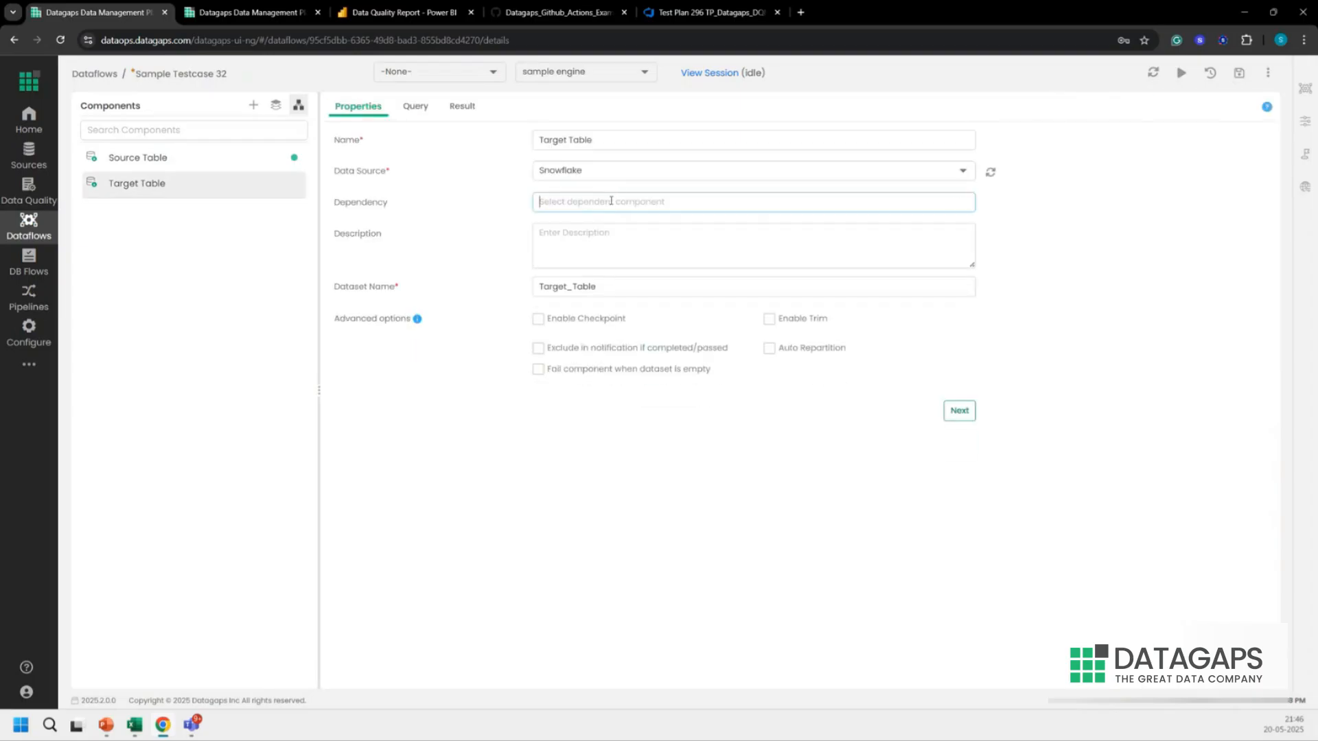
click(299, 105)
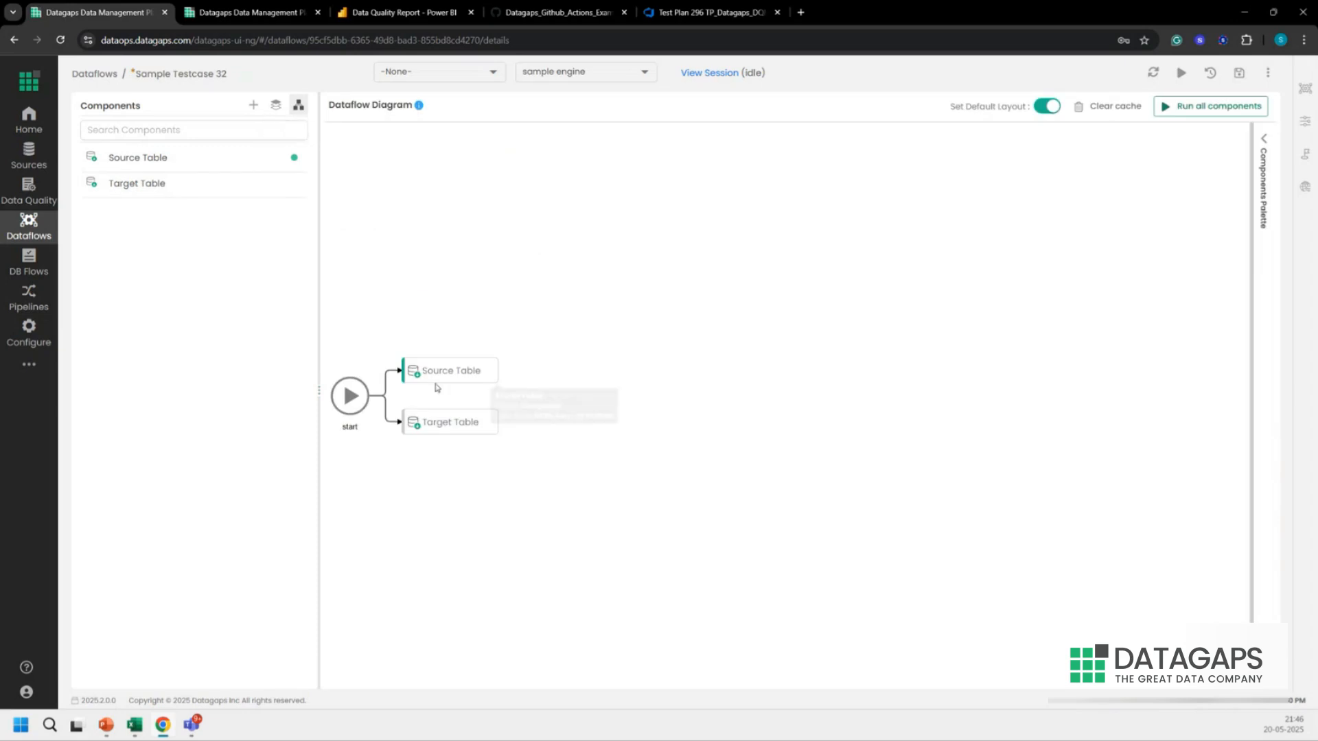
Step: Fill the Target Table query with a select of all columns from ADVENTUREWORKSDW2017.PUBLIC.DIMCUSTOMER
double_click(458, 427)
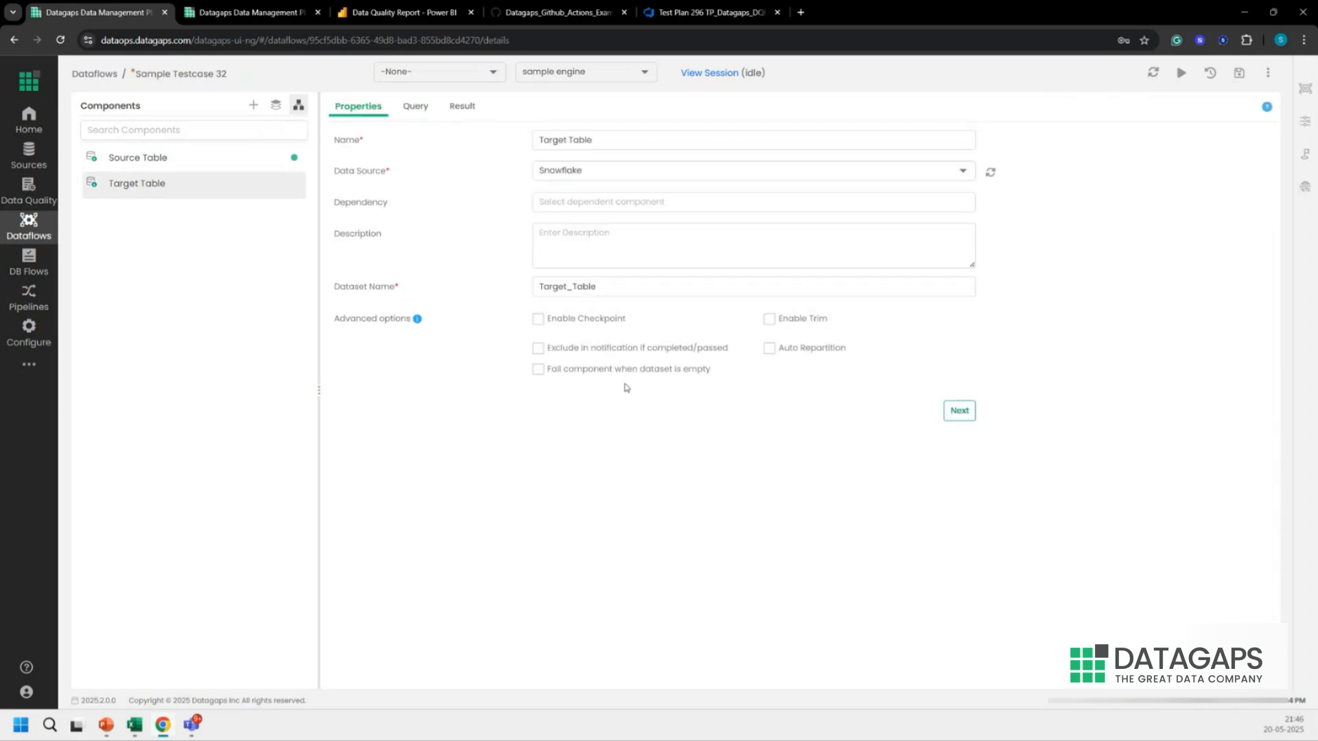
click(959, 410)
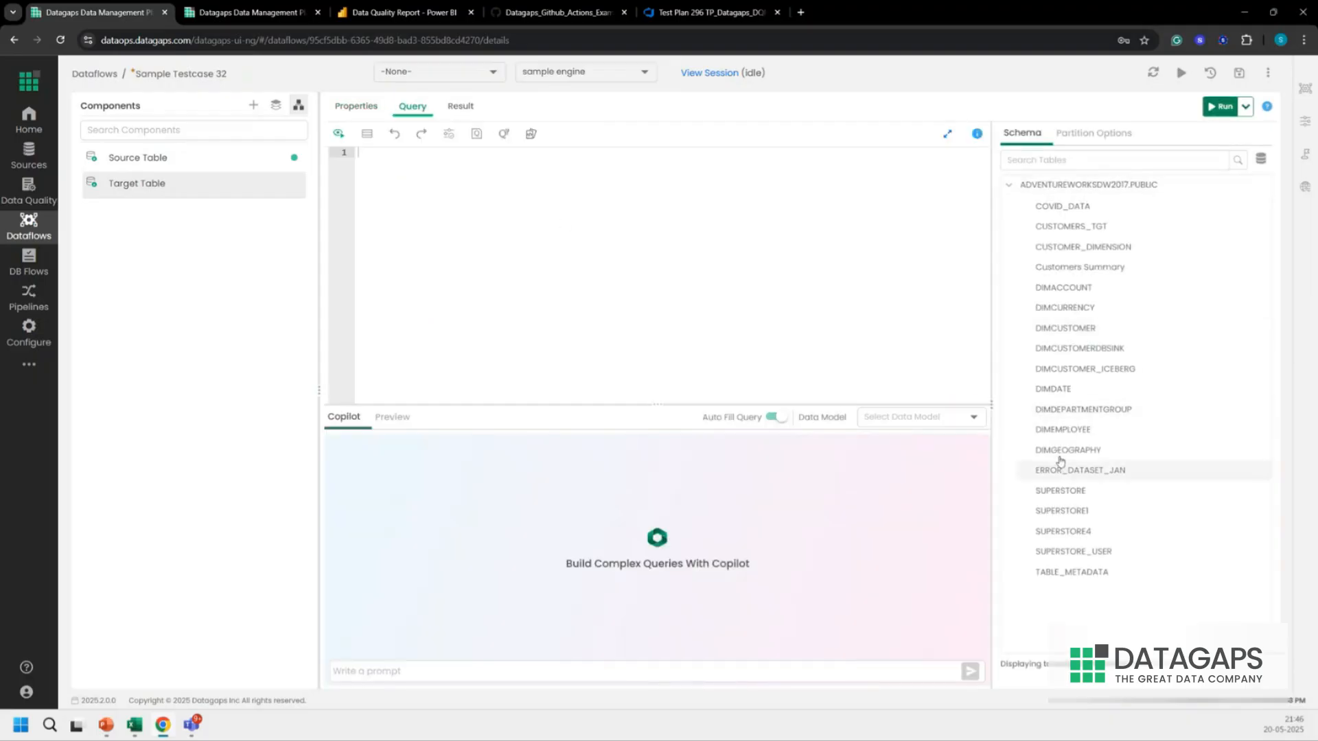
drag(1059, 335, 453, 254)
Step: Preview the rows of the Target Table query and run the component, checking its status in the dataflow diagram
click(339, 133)
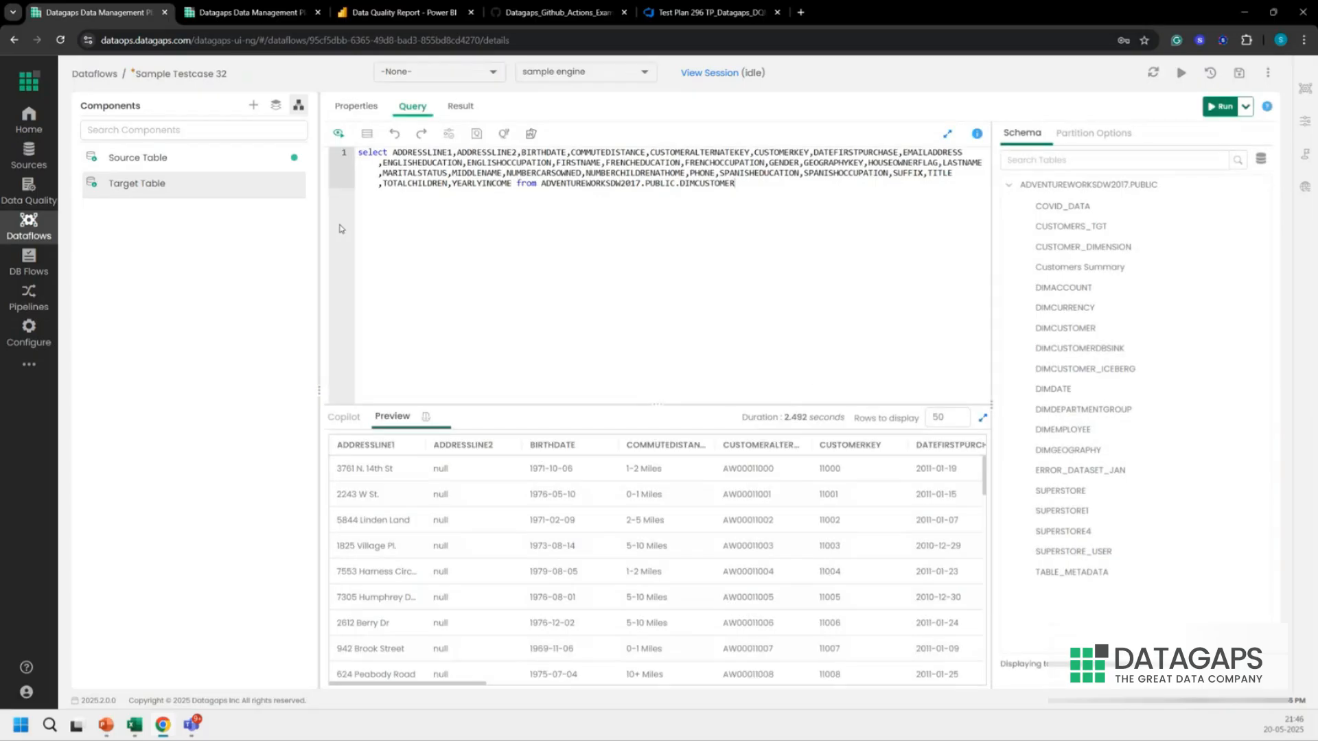
click(1218, 107)
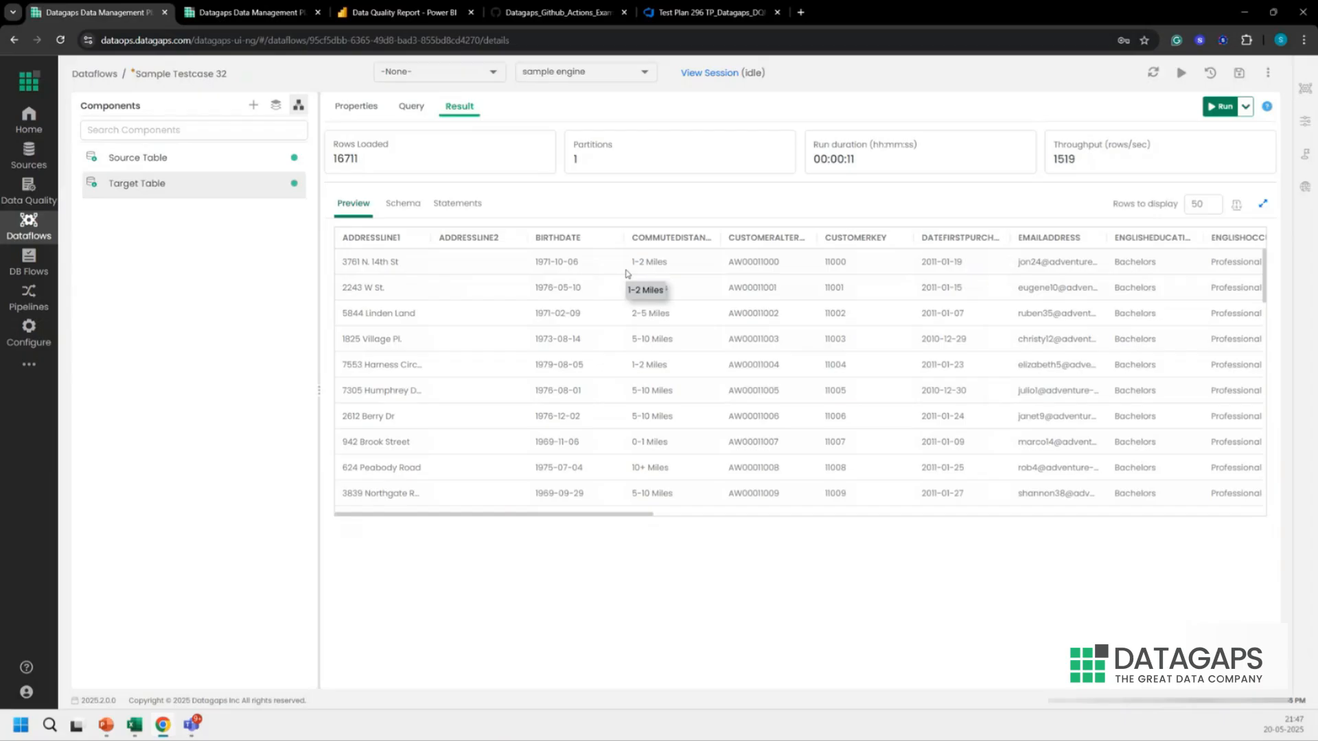
click(806, 373)
click(299, 104)
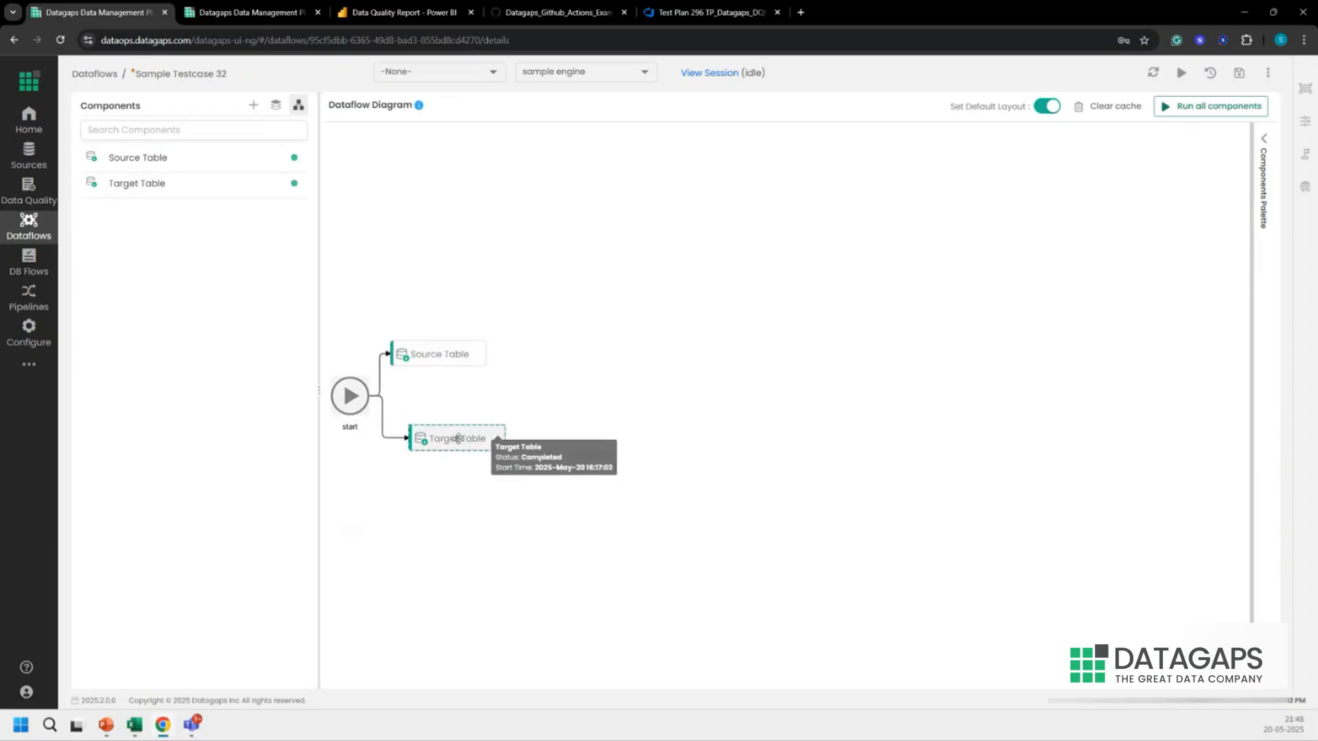
Step: Add a Data Compare component to the dataflow and choose Source_Table as its dataset A
click(252, 110)
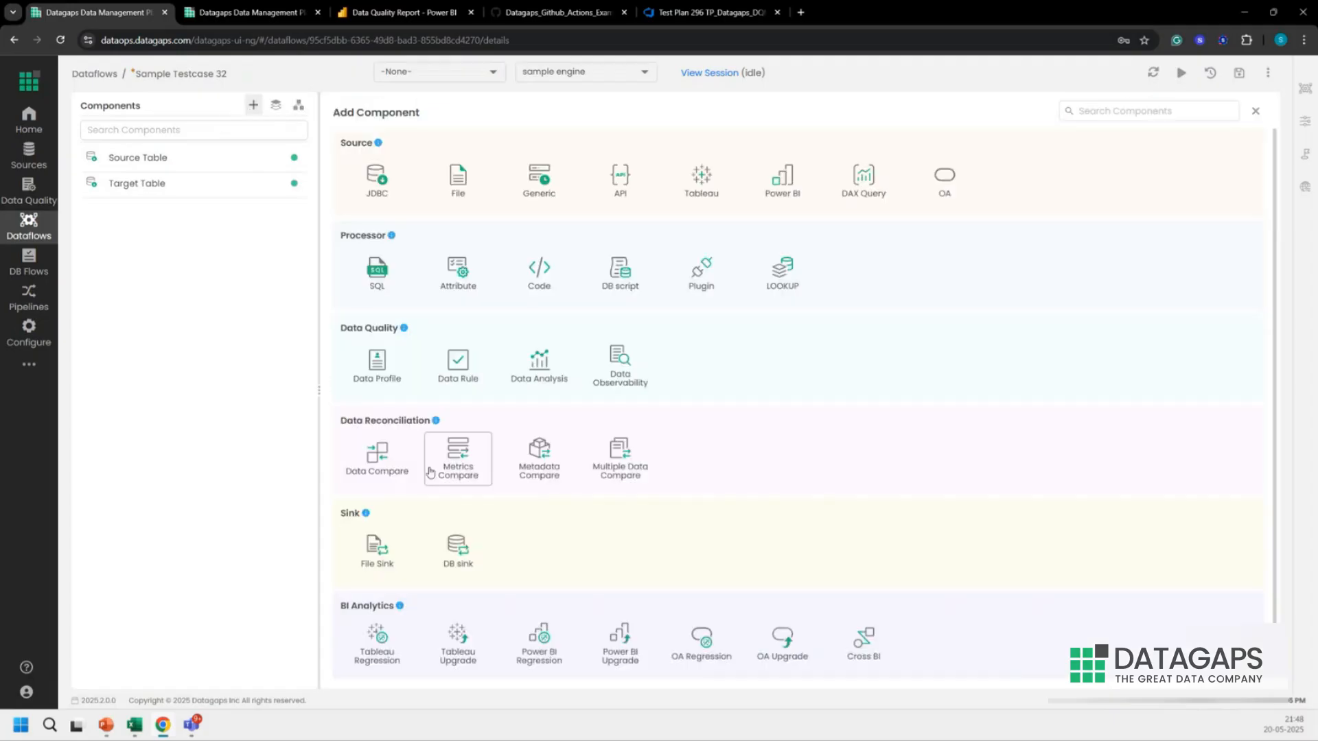
click(376, 458)
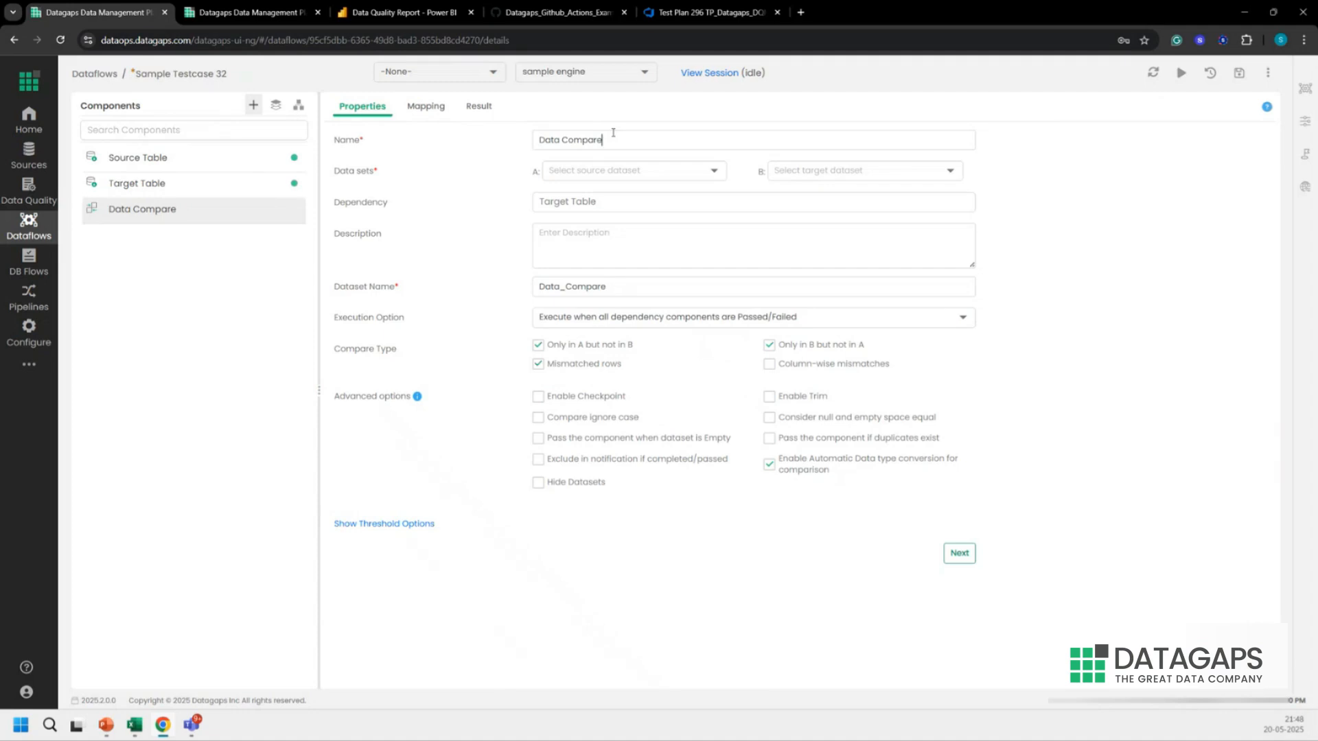
click(604, 169)
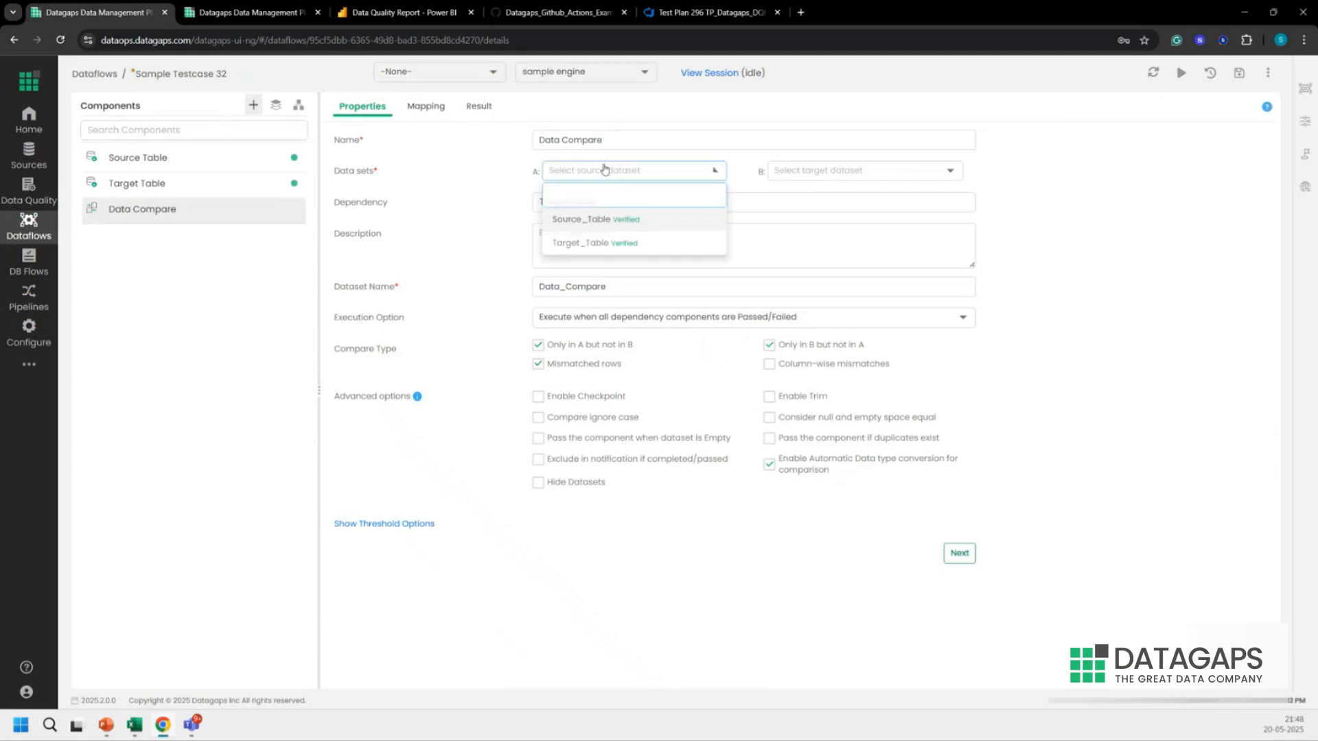
click(603, 218)
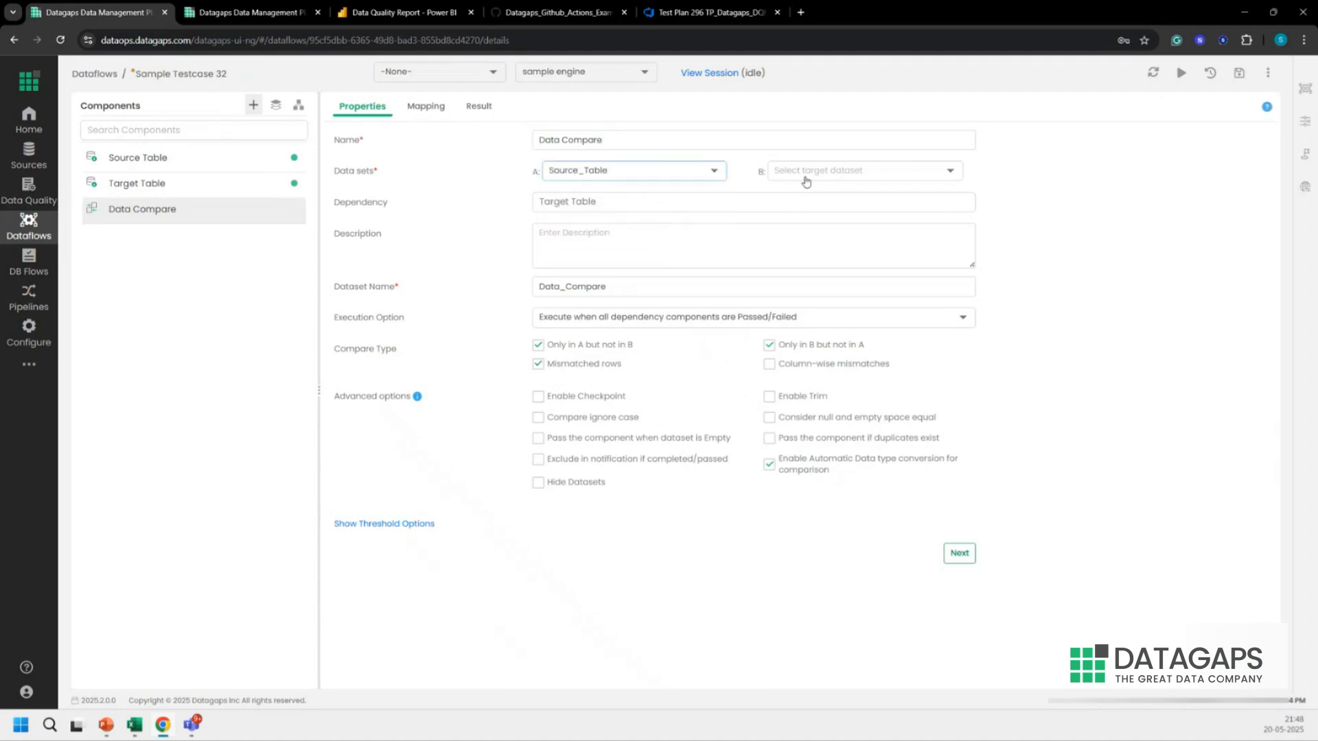
Step: Choose Target_Table as dataset B of the Data Compare component and add Source Table to its dependencies
drag(332, 172, 378, 178)
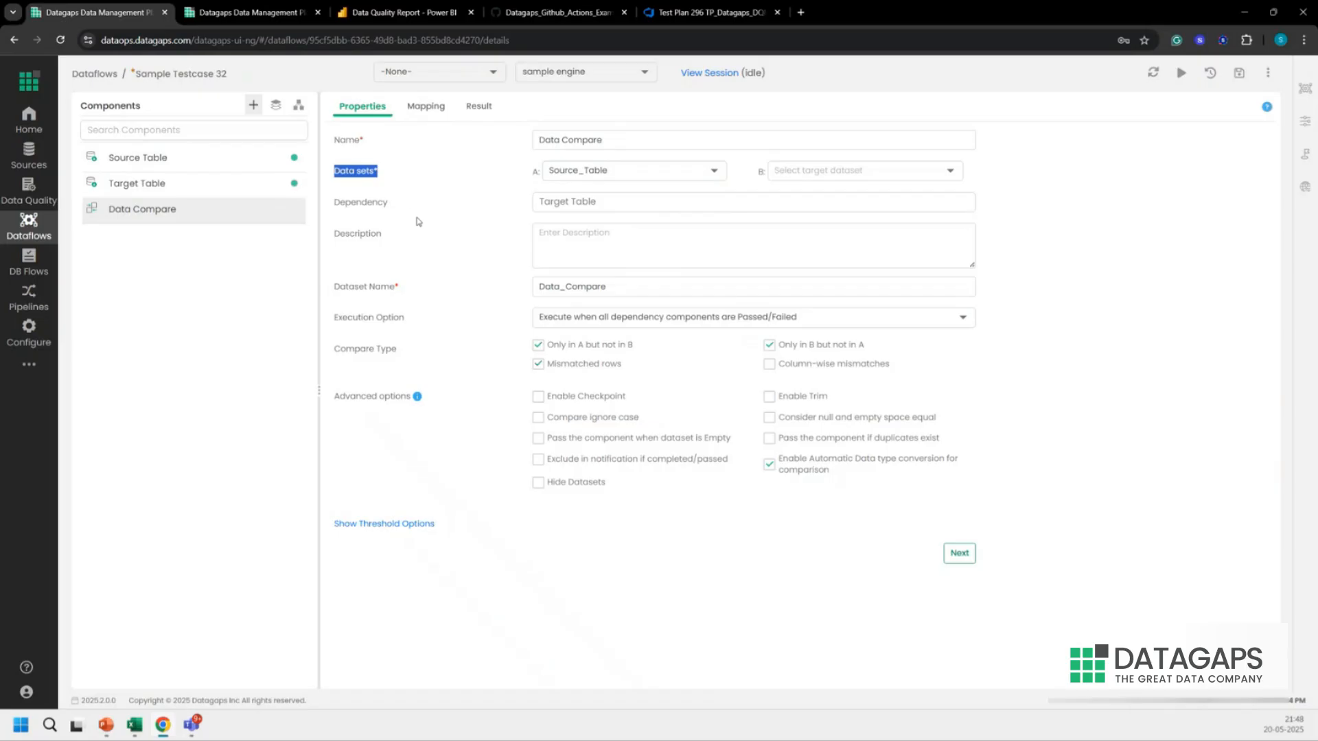
click(812, 172)
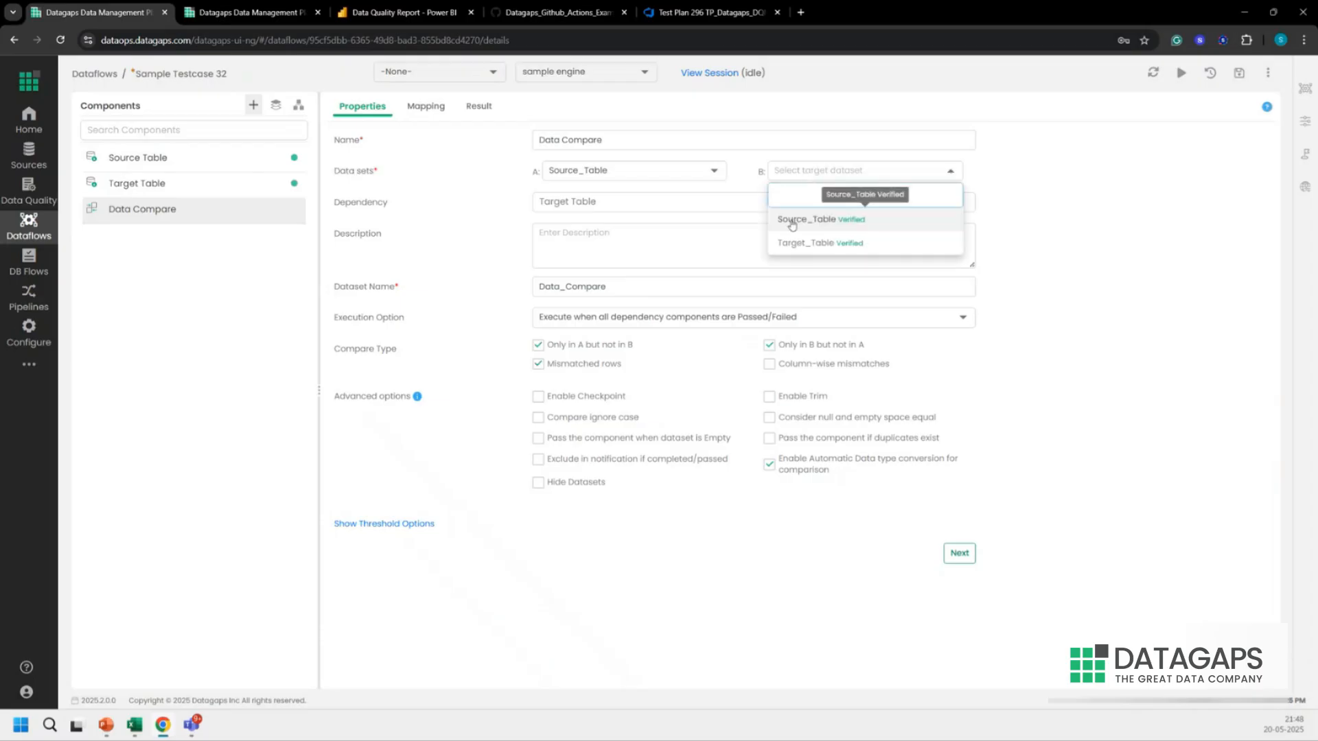
click(814, 250)
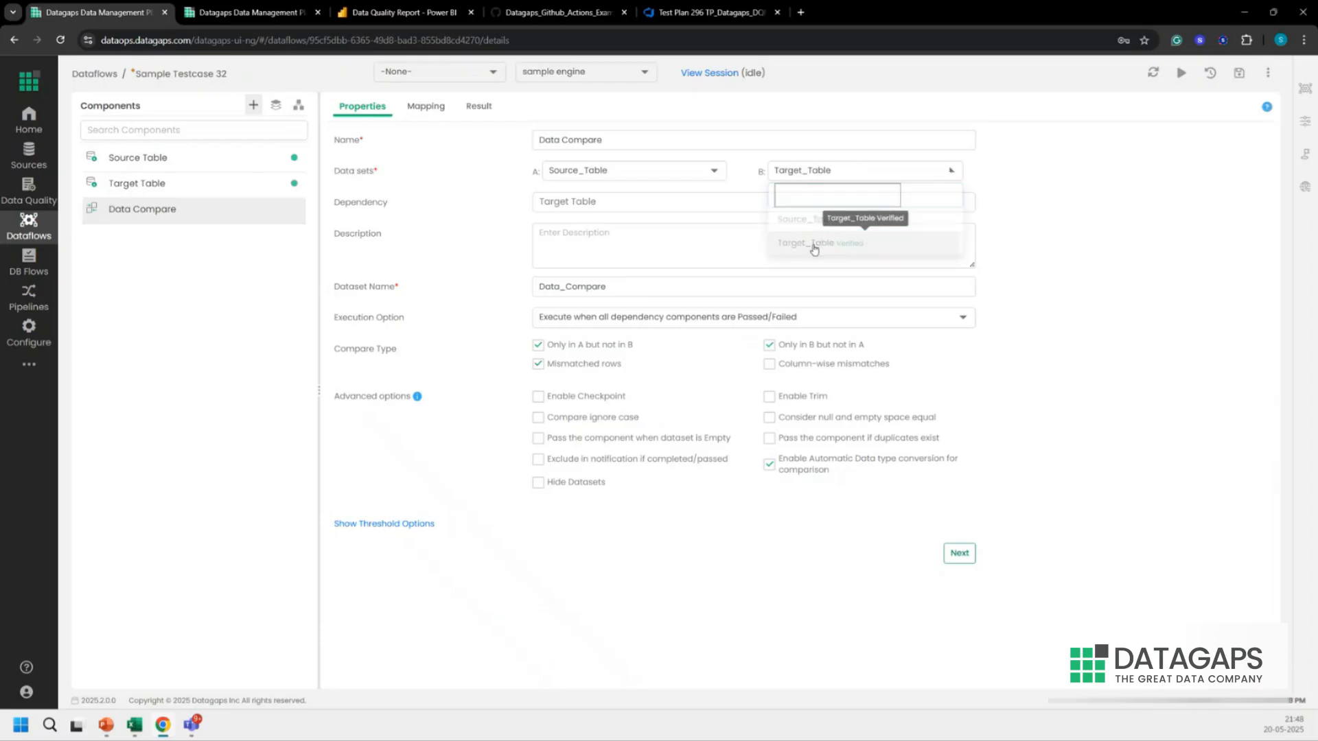
click(598, 208)
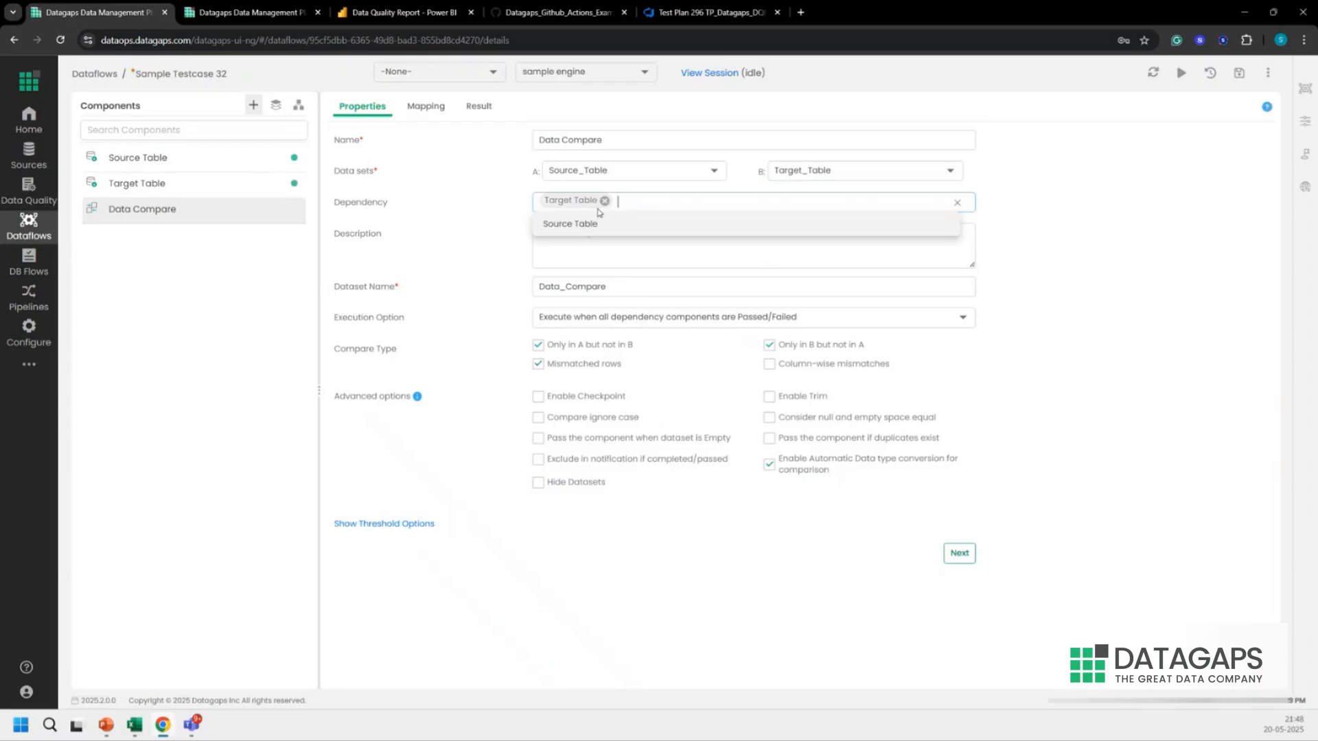
click(564, 226)
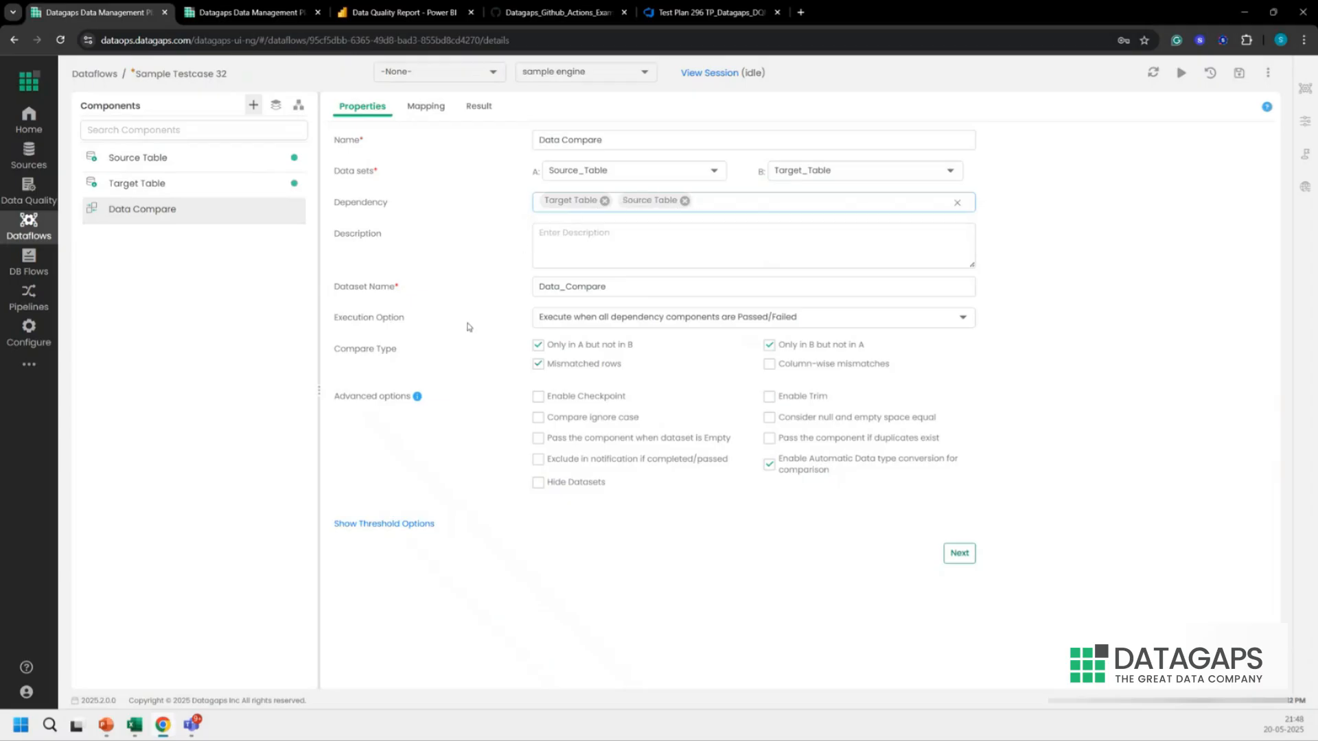
Step: Set the execution option to Execute when all dependency components are Passed and enable the Column-wise mismatches compare type
click(544, 322)
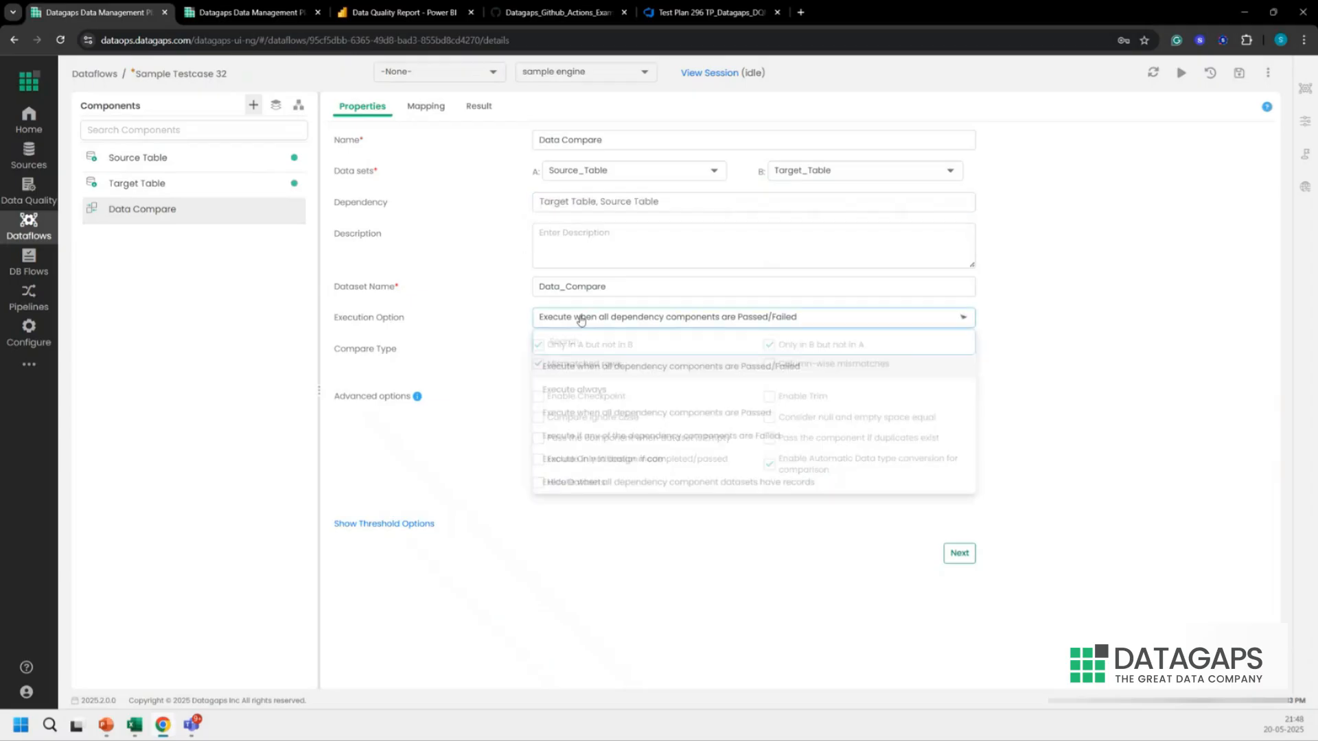
click(619, 415)
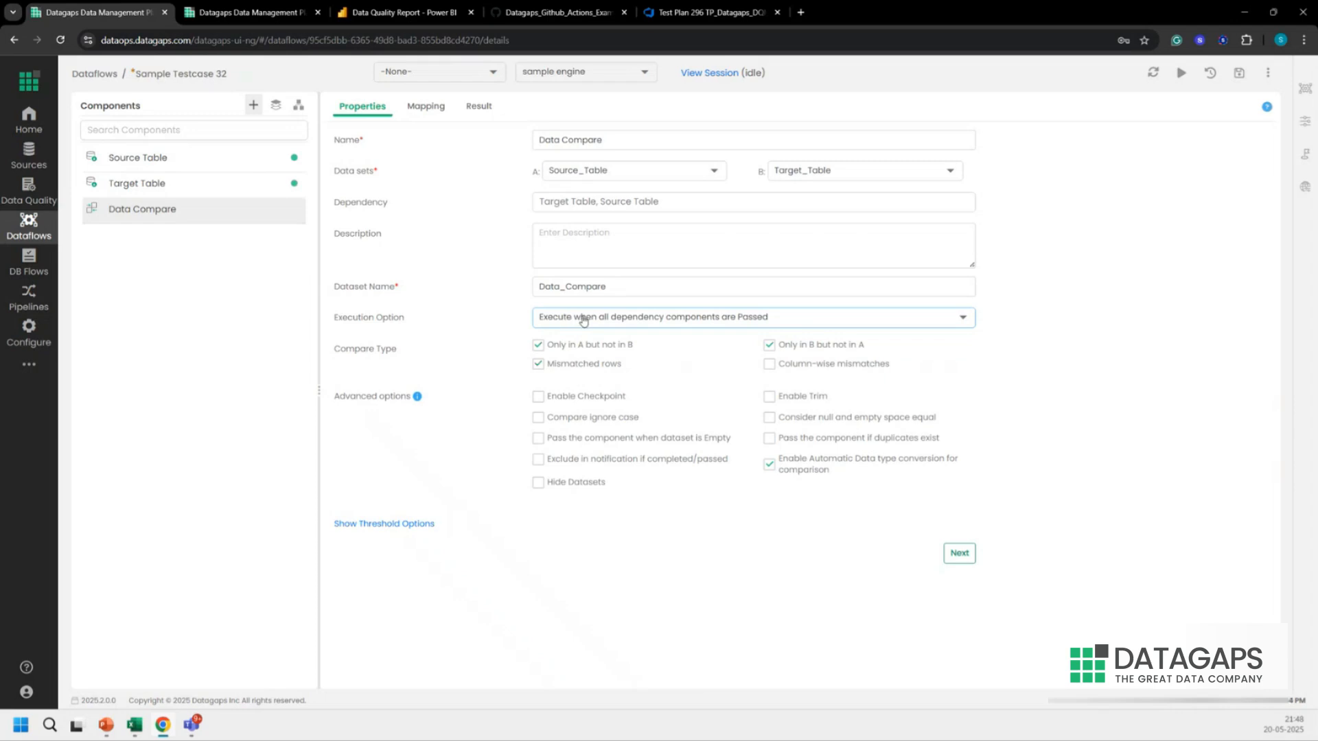
drag(333, 319, 410, 319)
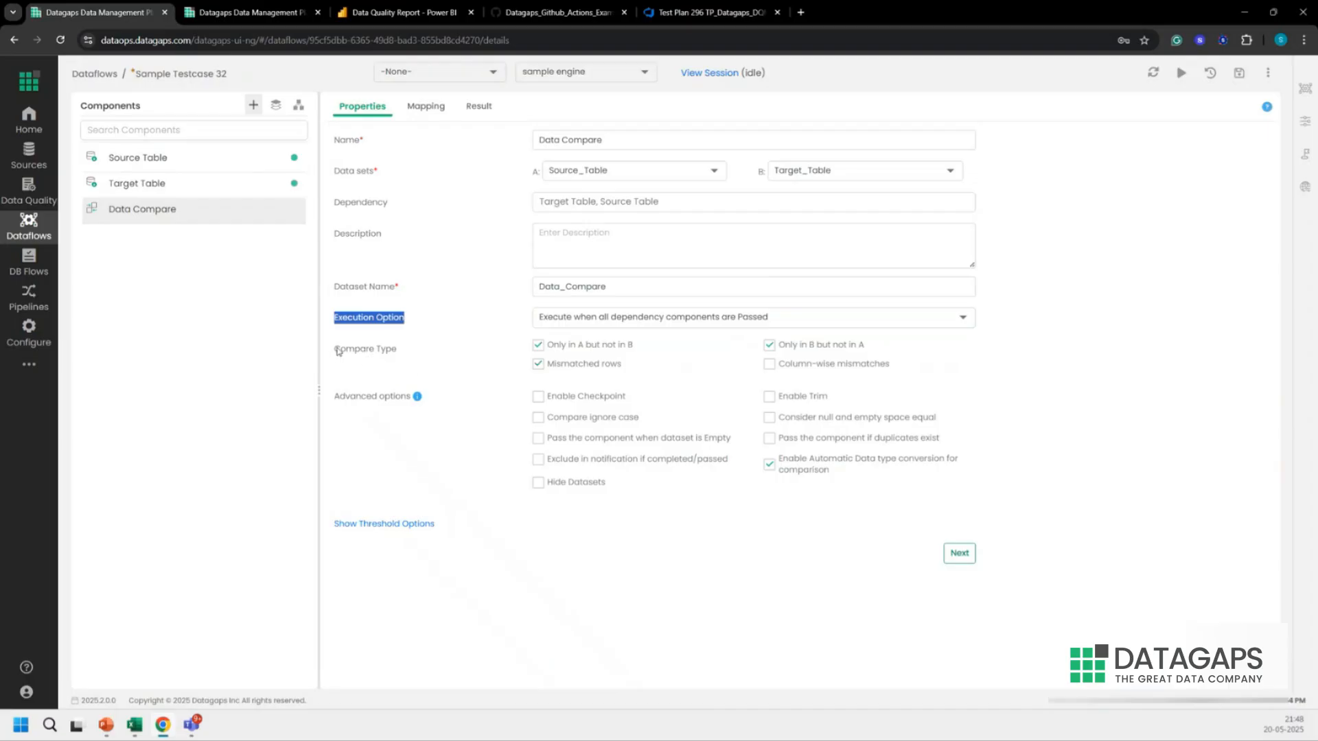
drag(335, 348, 411, 359)
click(800, 372)
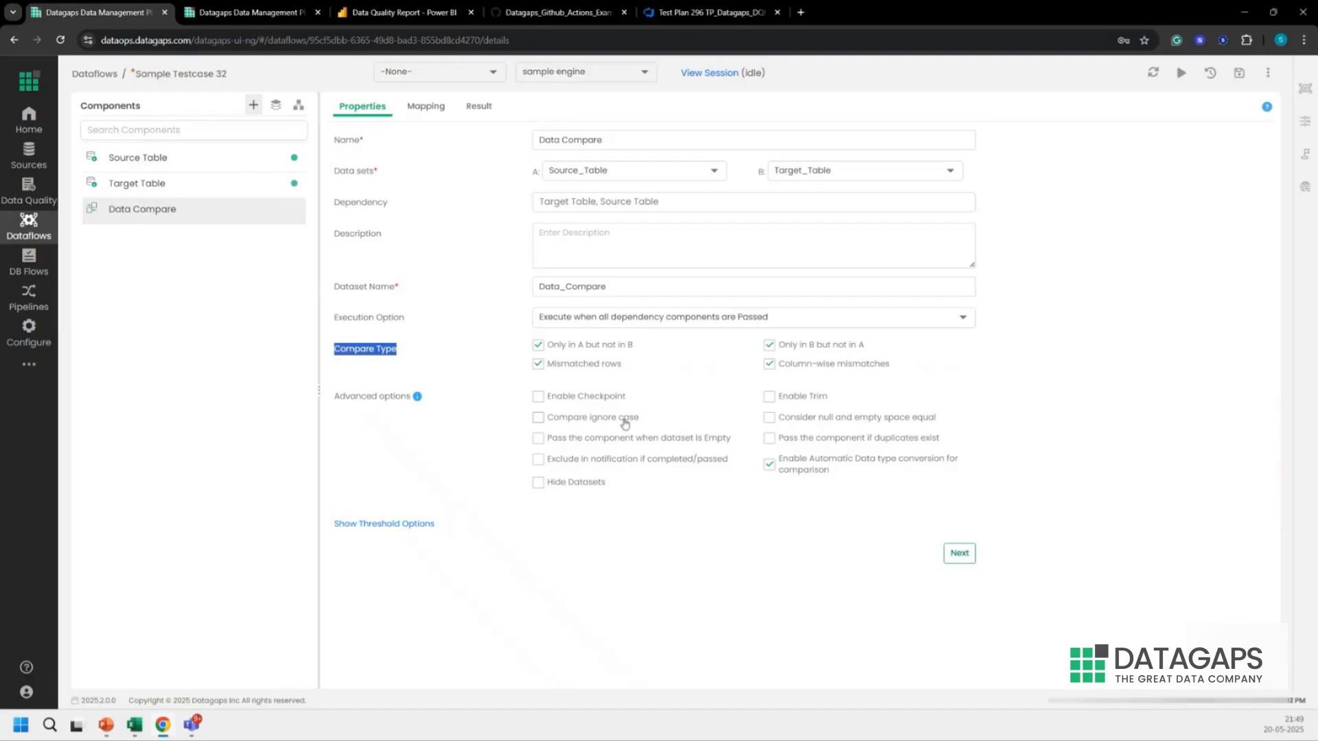
Step: Review the advanced options of the Data Compare component and show its threshold options for Only in A and Only in B
triple_click(342, 399)
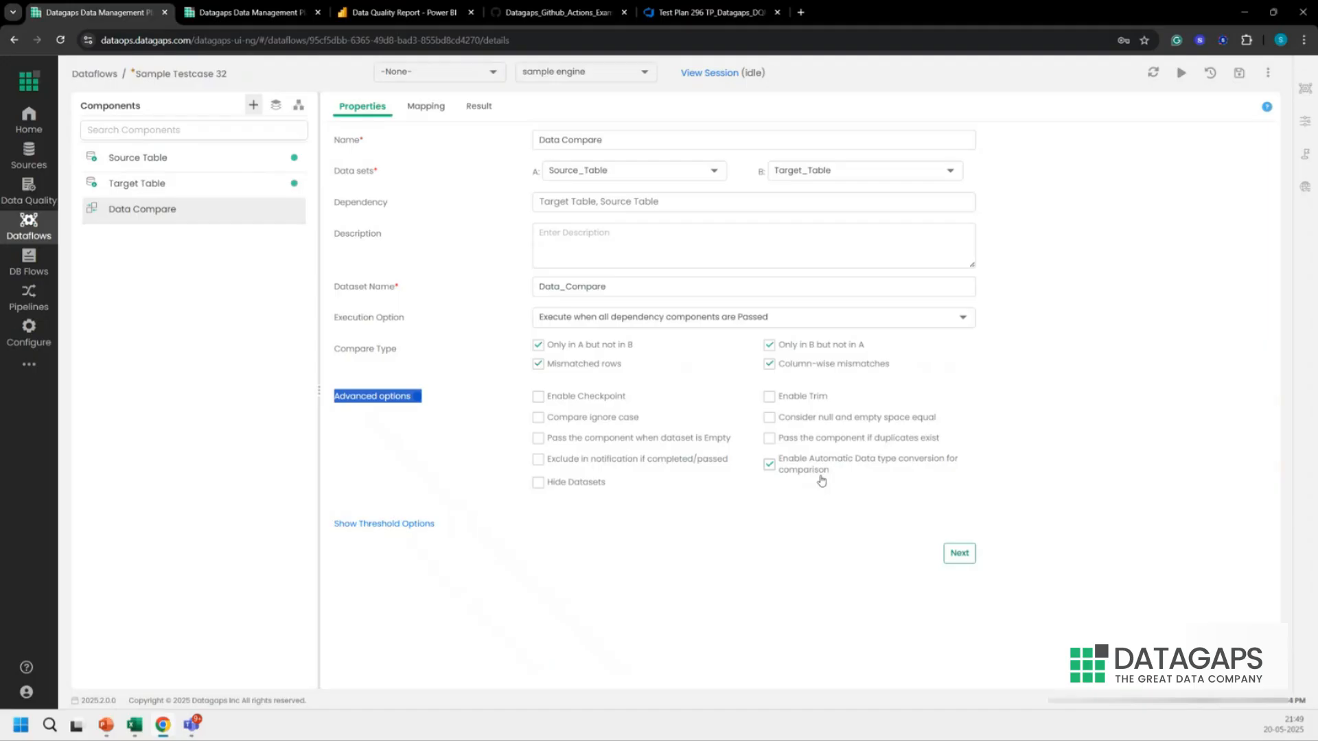
click(821, 480)
click(821, 479)
click(418, 525)
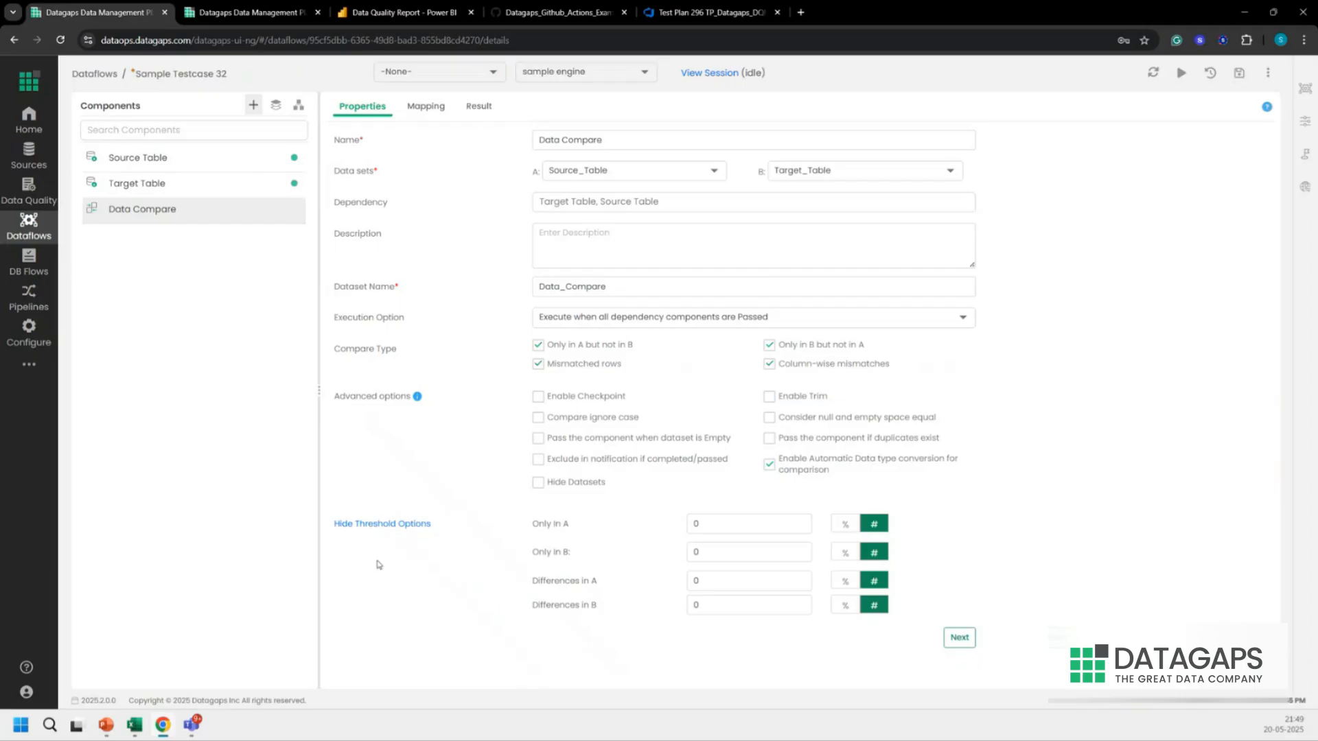
triple_click(531, 525)
triple_click(539, 553)
Step: Remap the columns of the two datasets by name in the Data Compare mapping
click(426, 110)
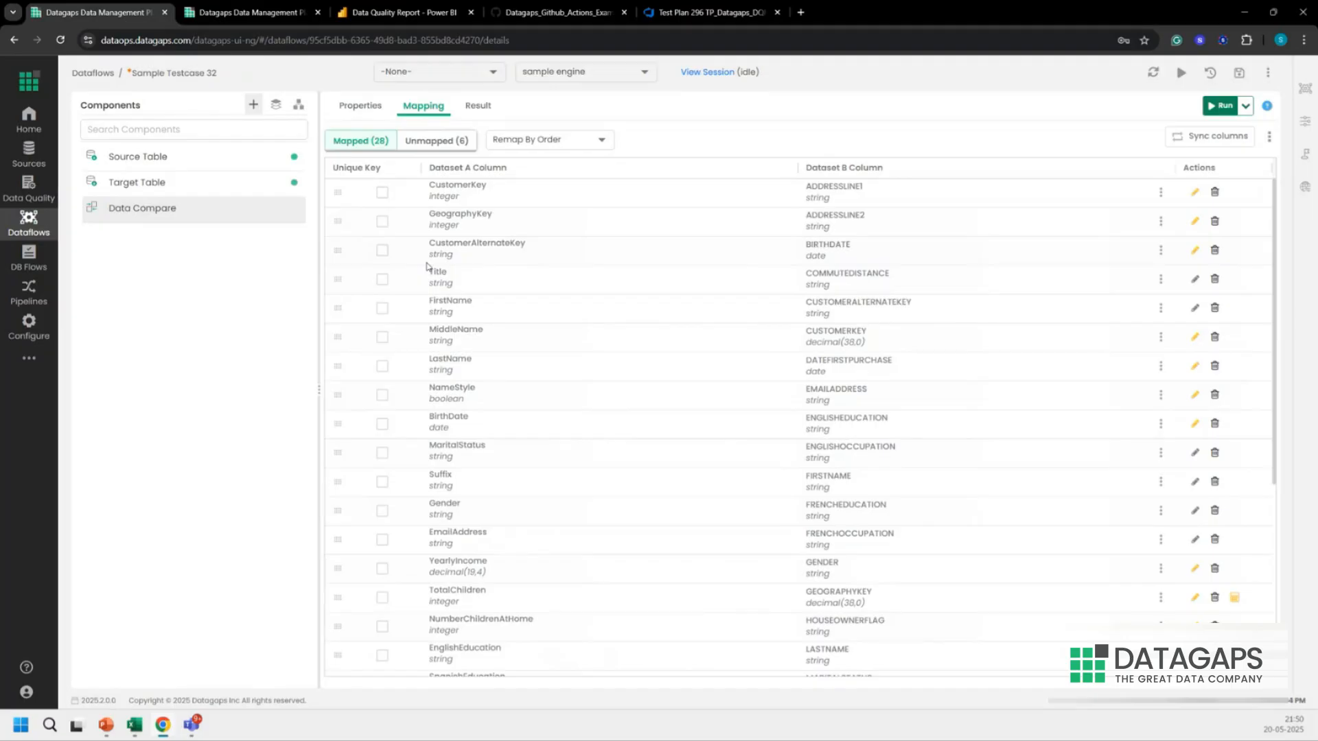
click(525, 146)
click(523, 188)
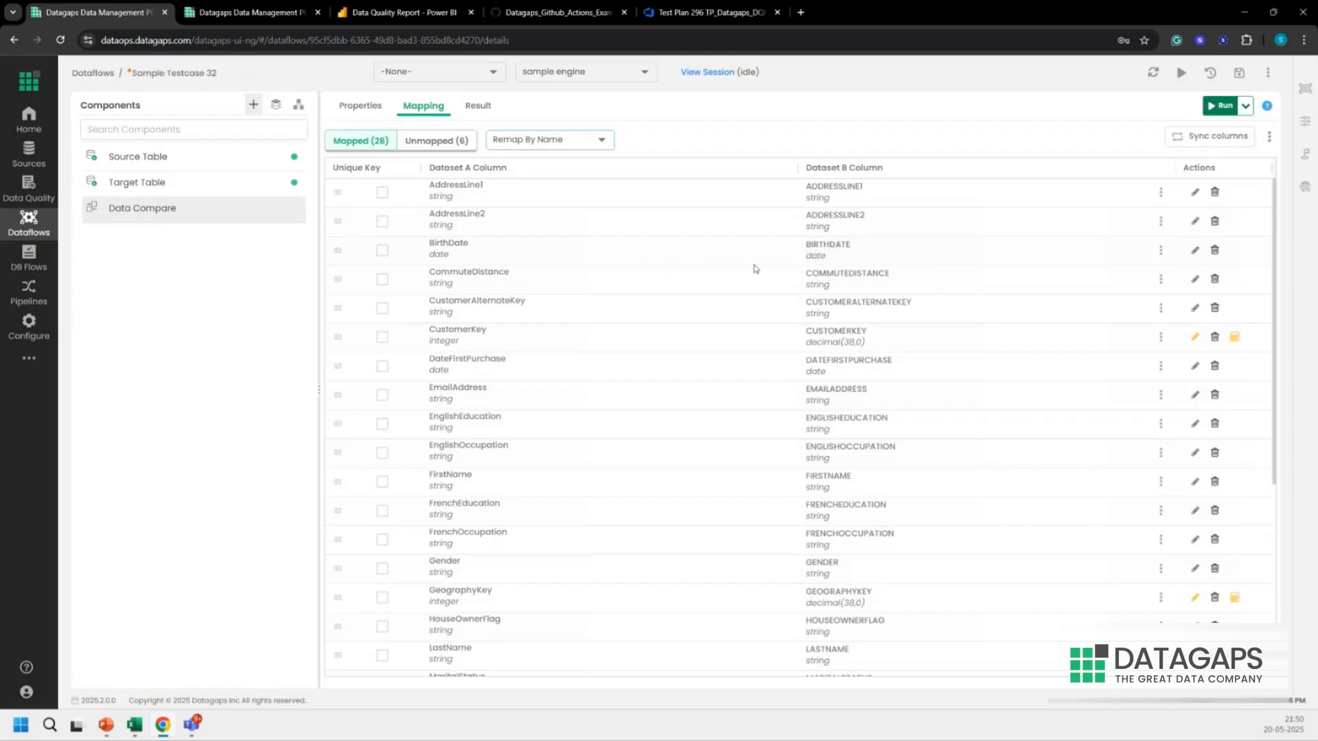
Step: Test the BirthDate casting with dataset A unchanged and dataset B converted to Timestamp in the format yyyy-MM-dd HH:mm:ss
click(1195, 253)
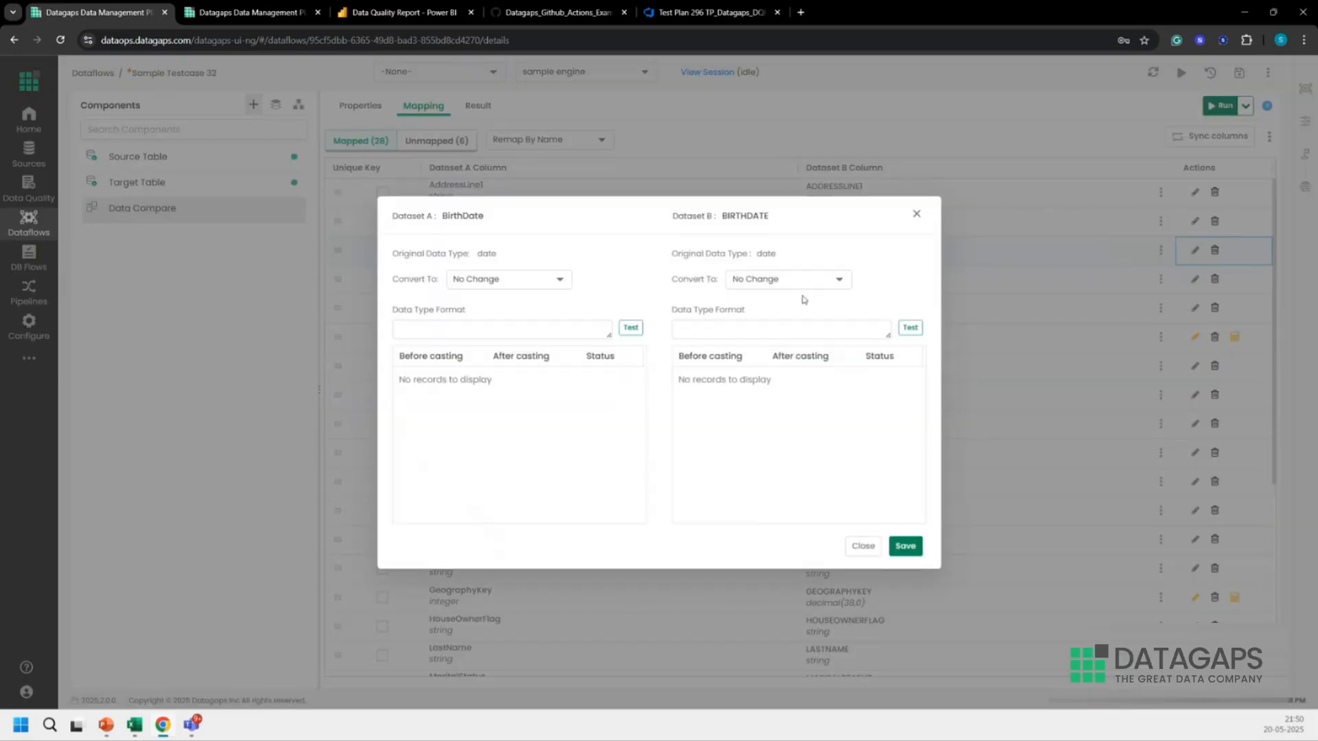
click(629, 326)
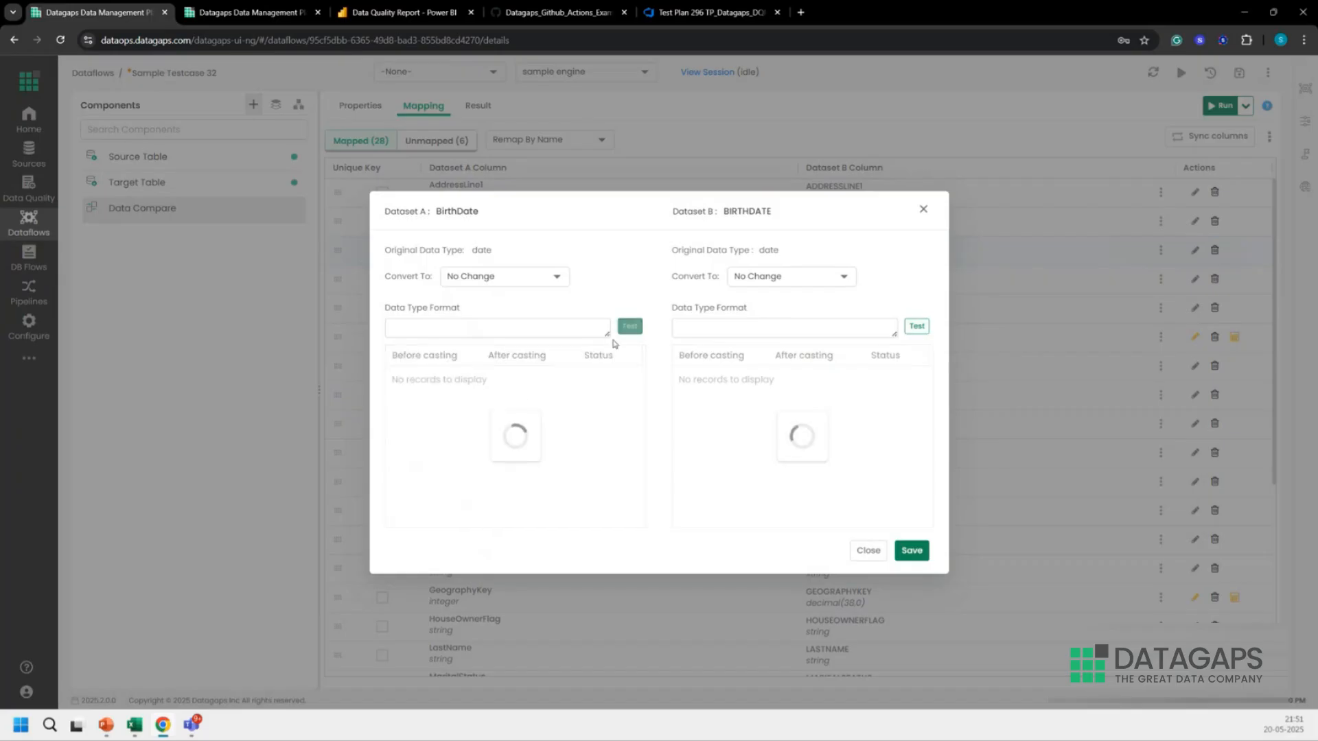
click(762, 282)
click(758, 371)
click(915, 328)
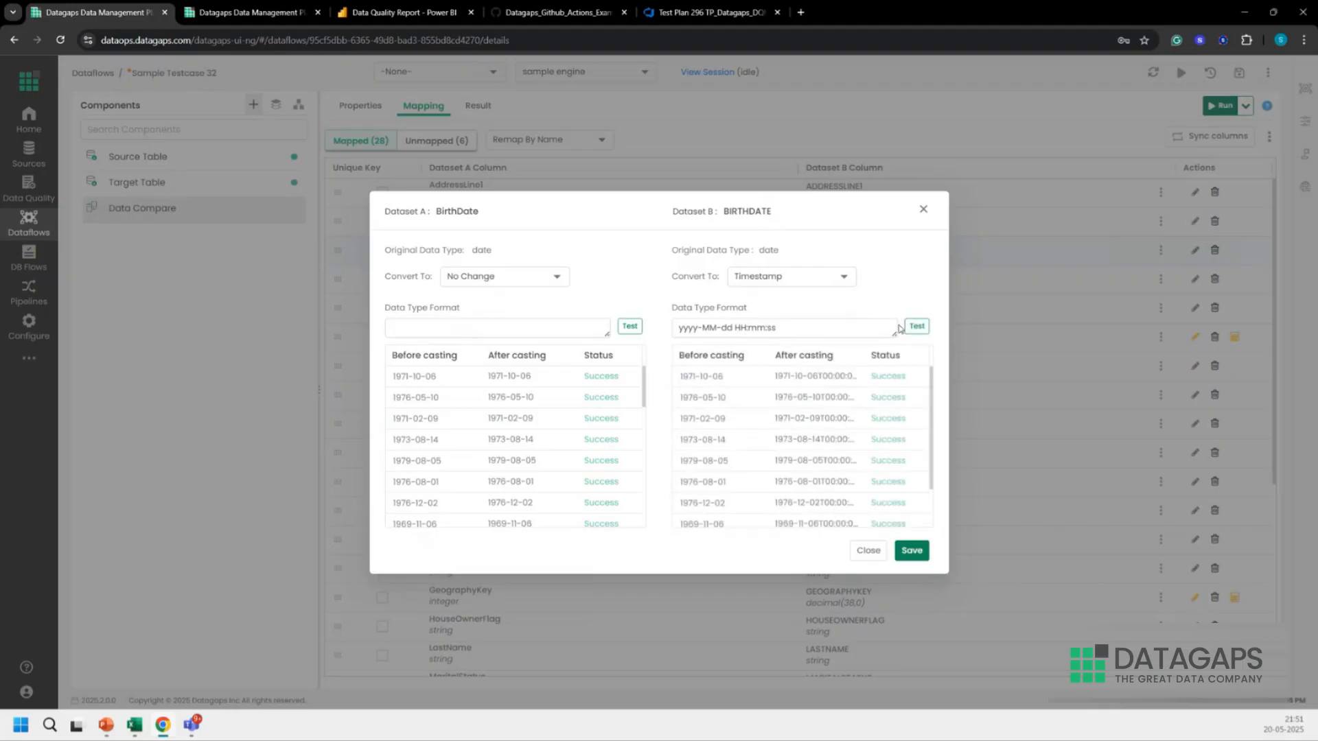
Step: Reset dataset B's BIRTHDATE conversion to No Change, clear its data type format and close the conversion settings without saving
click(799, 278)
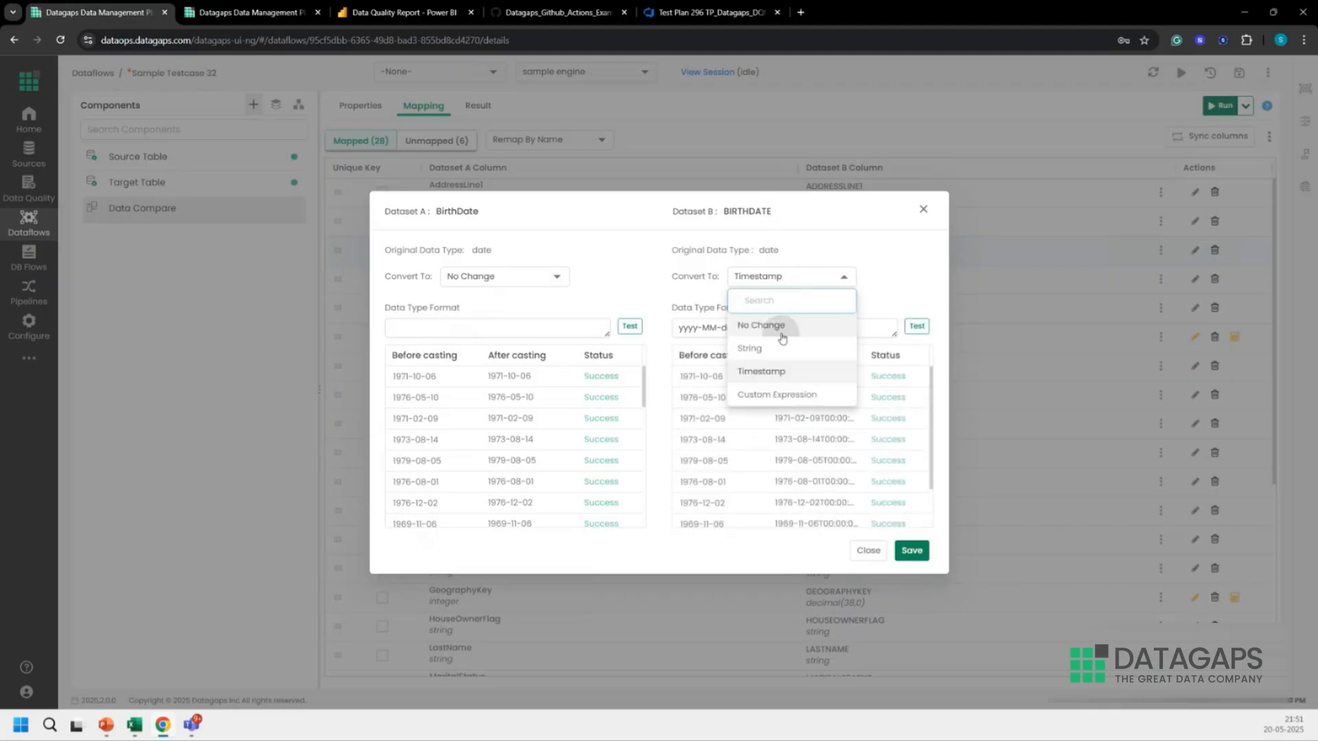
click(781, 328)
drag(780, 328, 665, 331)
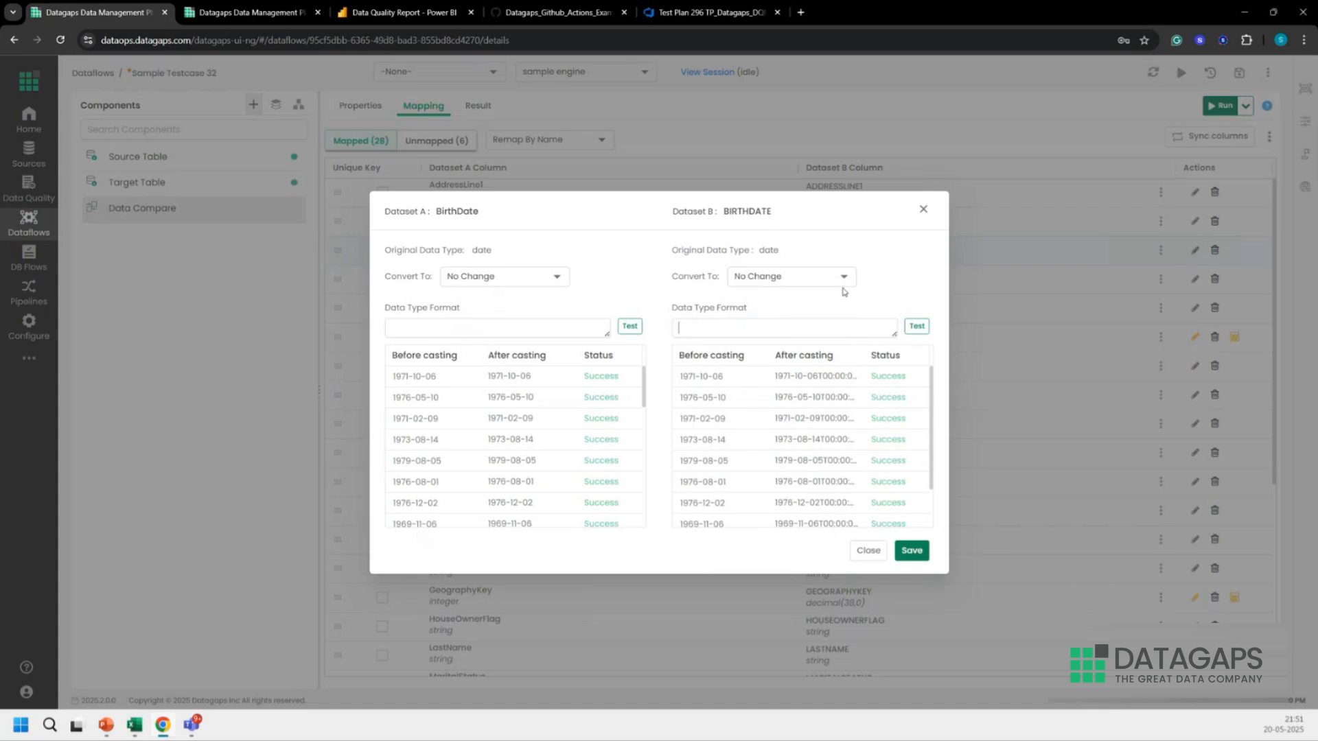
click(923, 209)
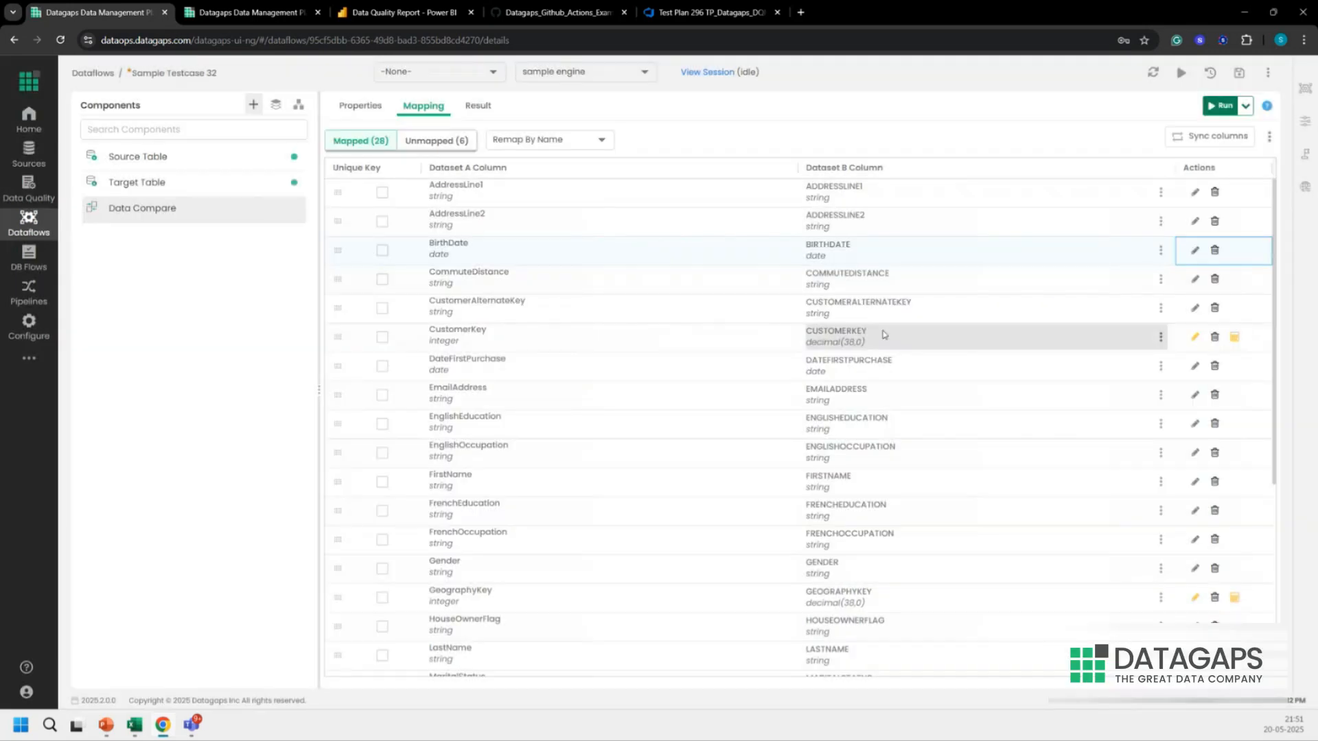
Step: Browse the Target_Table columns available for the CUSTOMERKEY mapping and check the mapping's import and export options
click(892, 332)
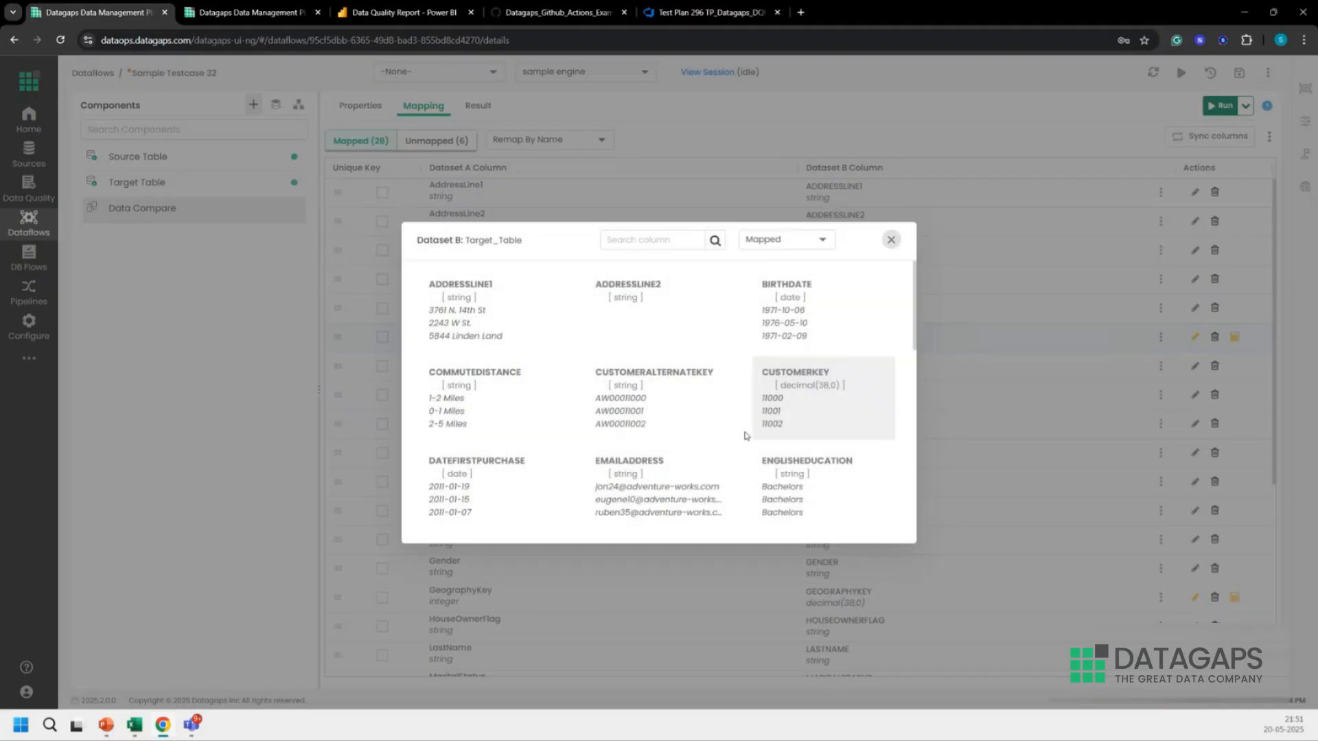
scroll(747, 437, down, 5)
click(893, 240)
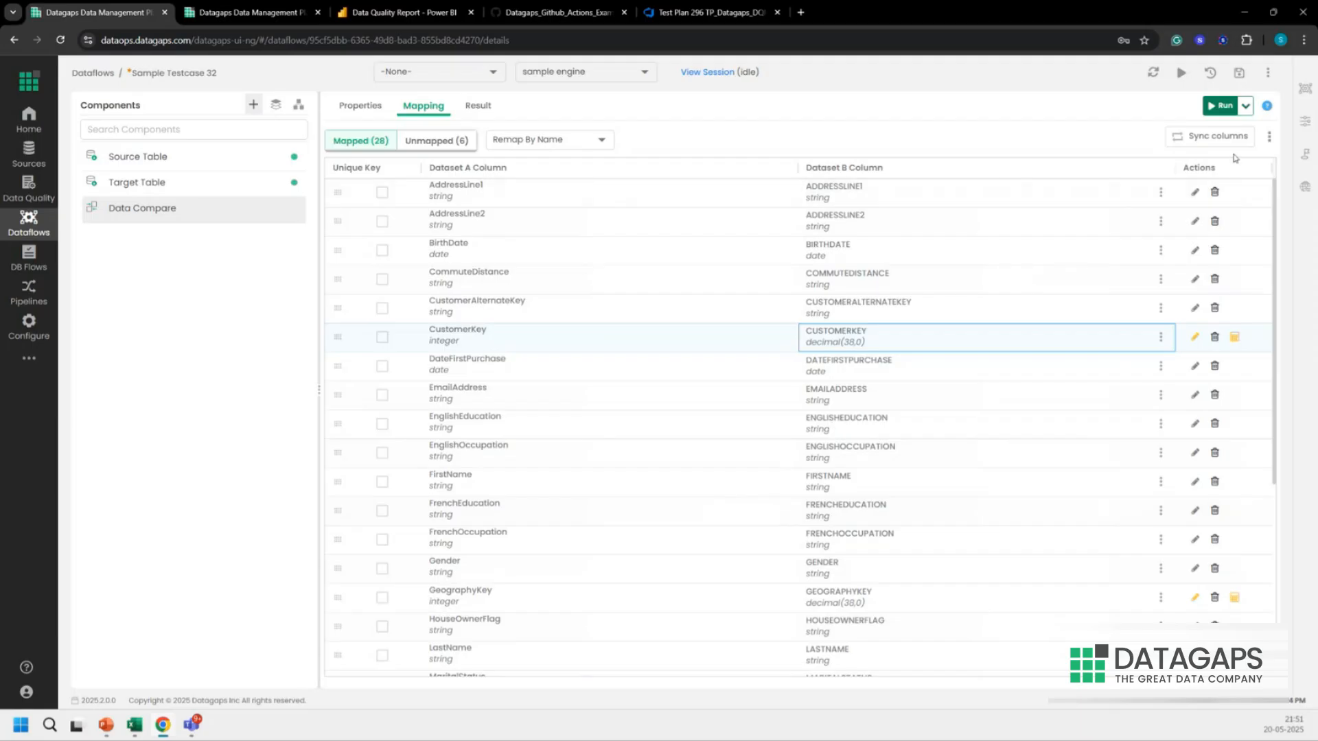
click(1268, 138)
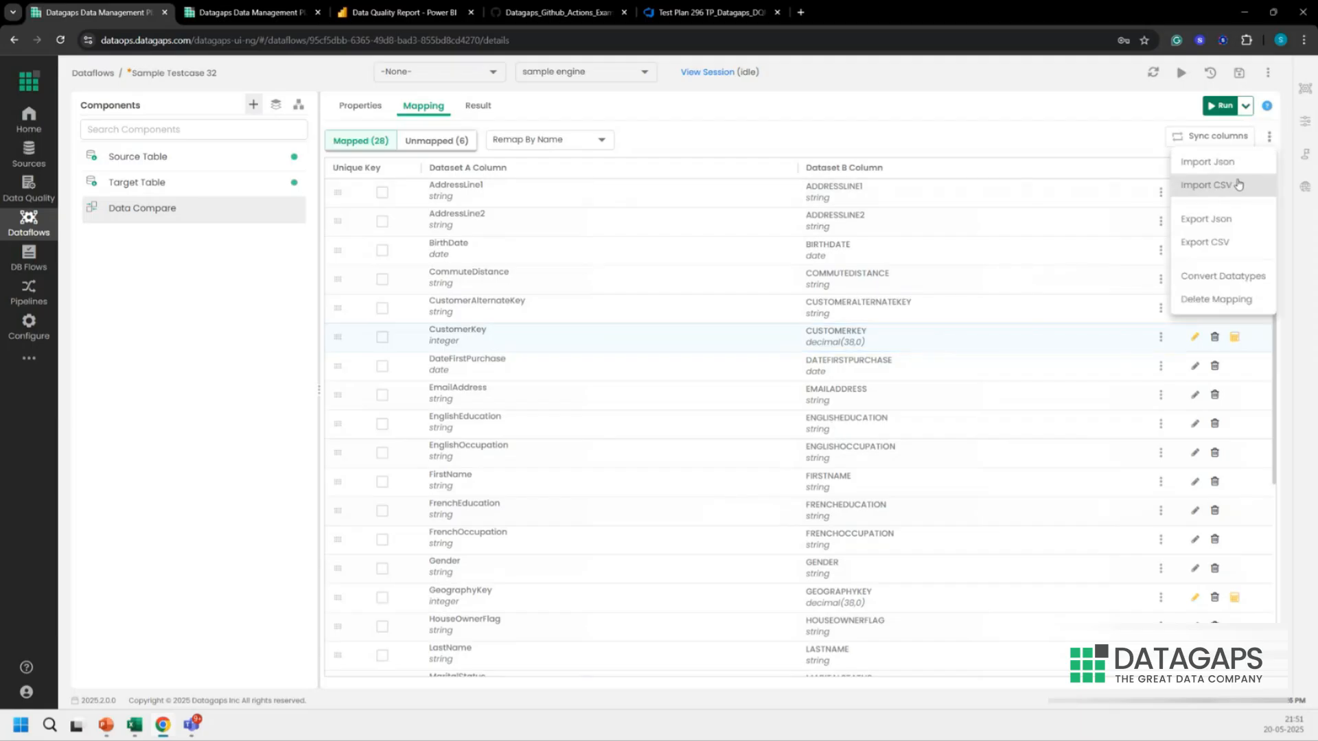
click(906, 146)
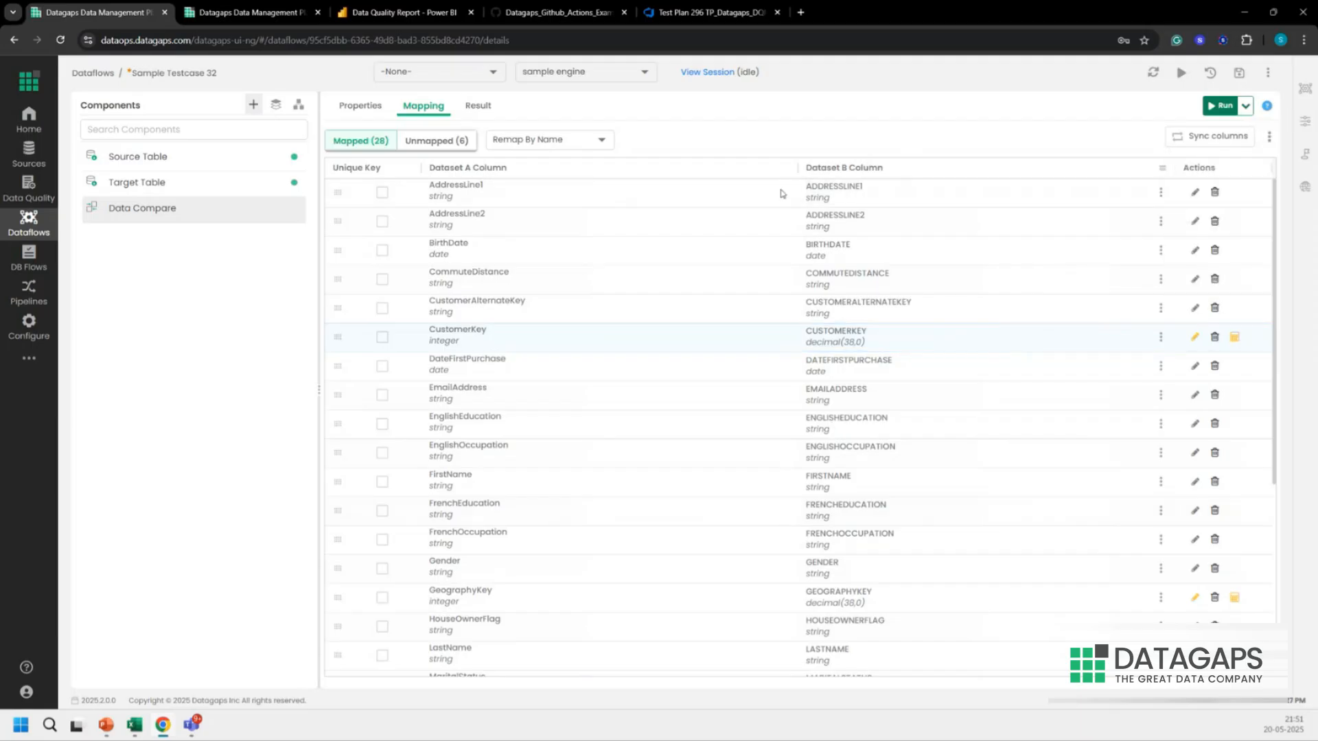
Step: Try to run the comparison without a unique key, read the warning and cancel the run
click(1224, 106)
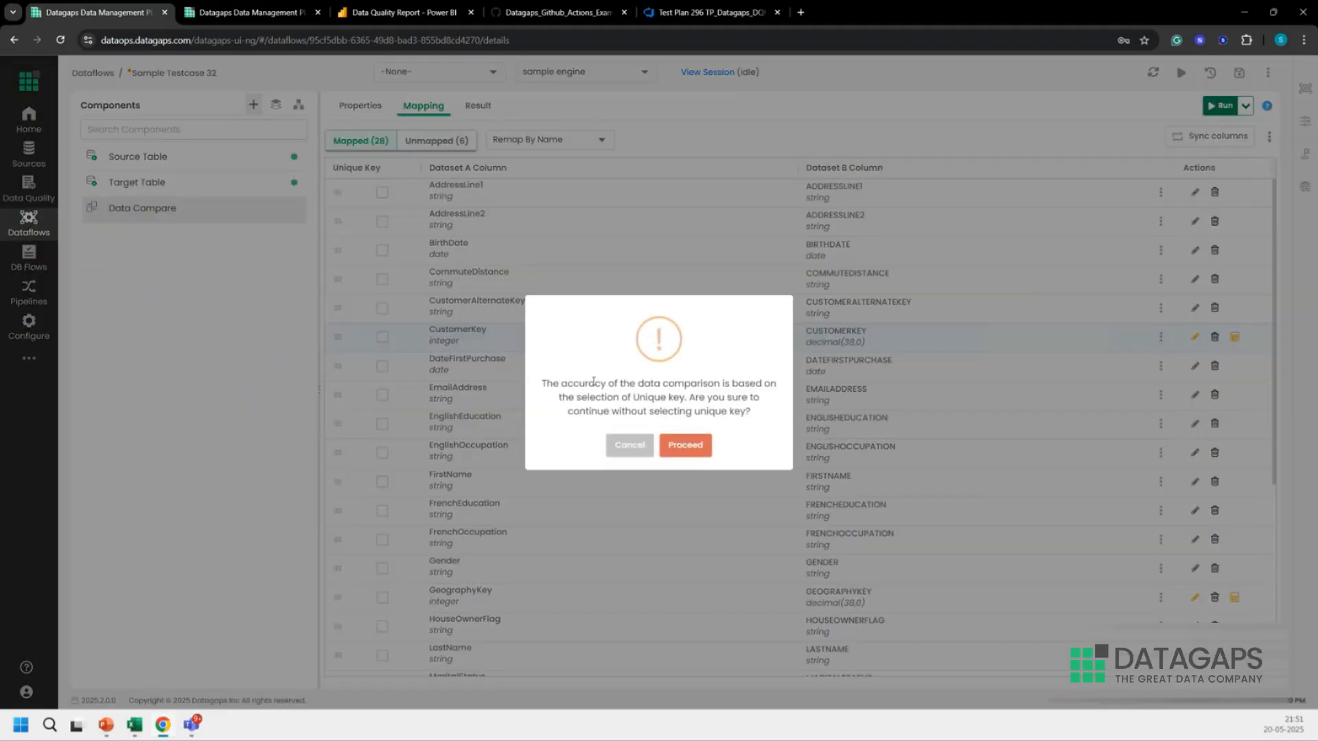
drag(575, 397, 682, 398)
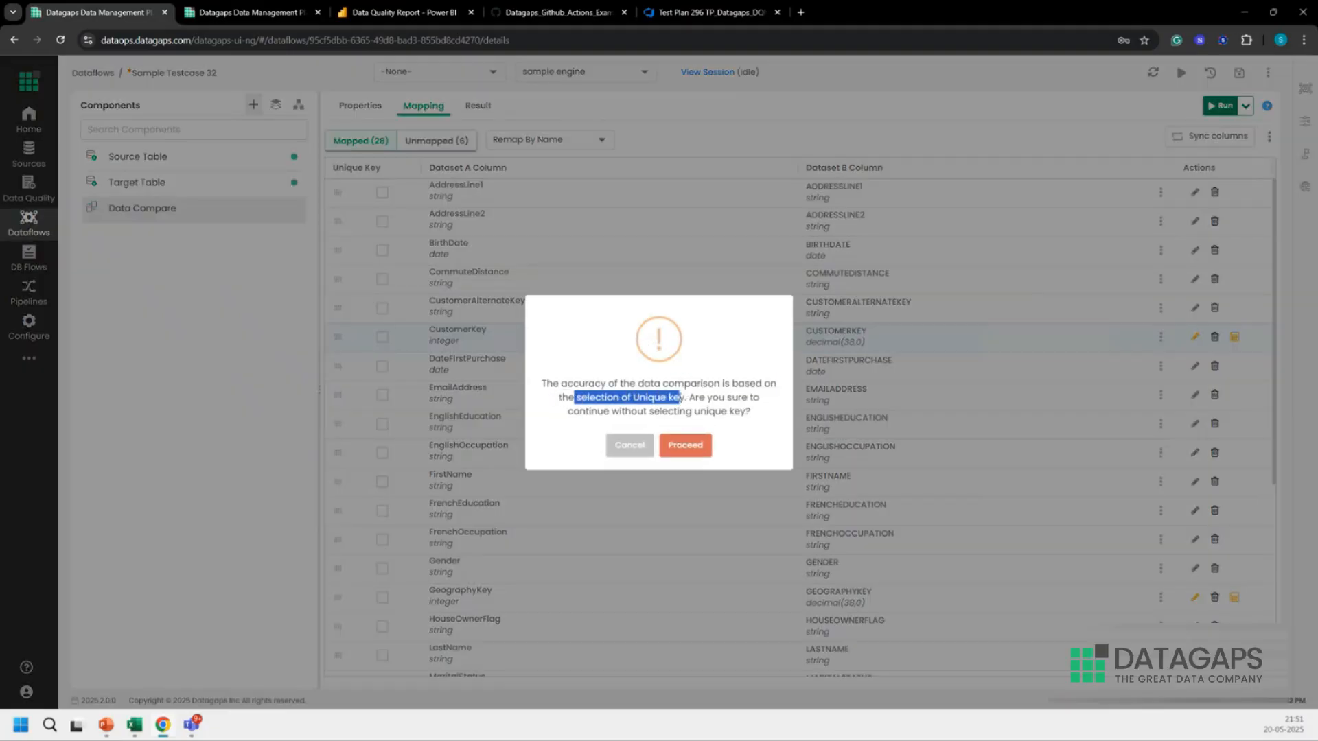
drag(580, 412, 721, 412)
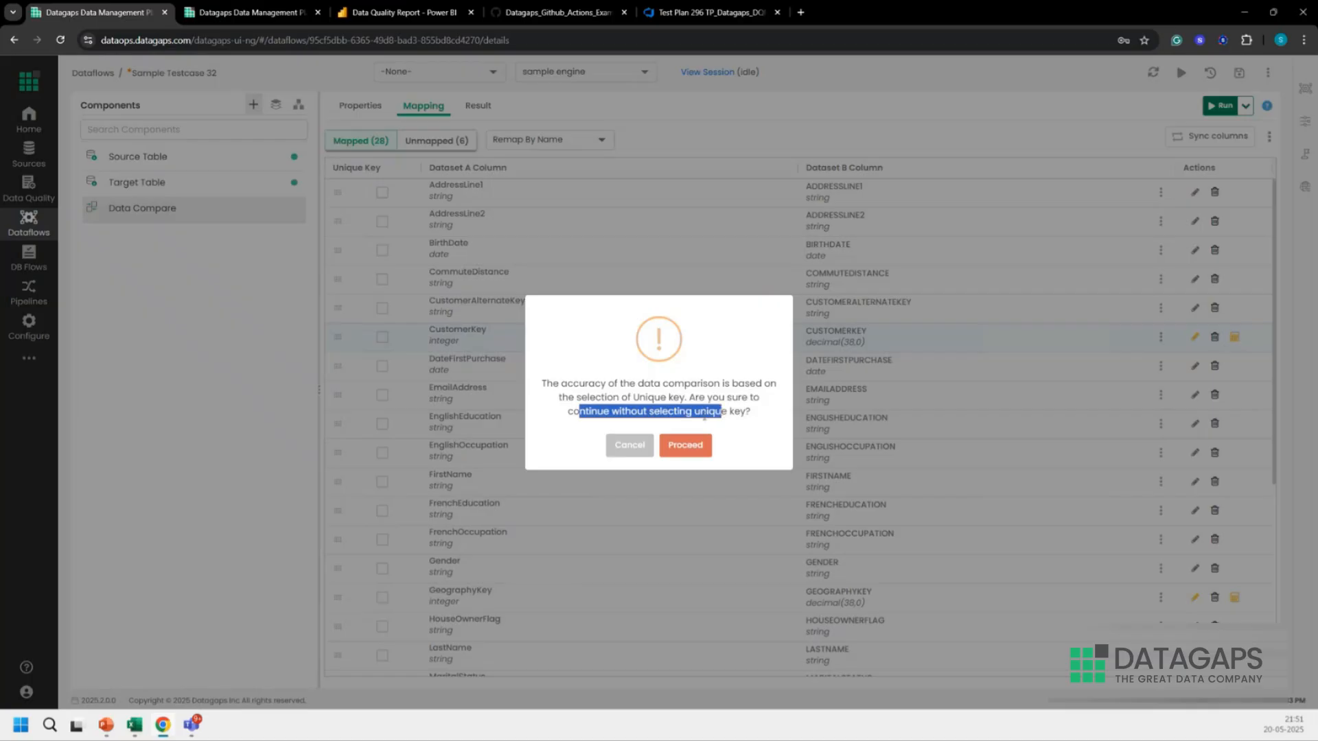
click(628, 445)
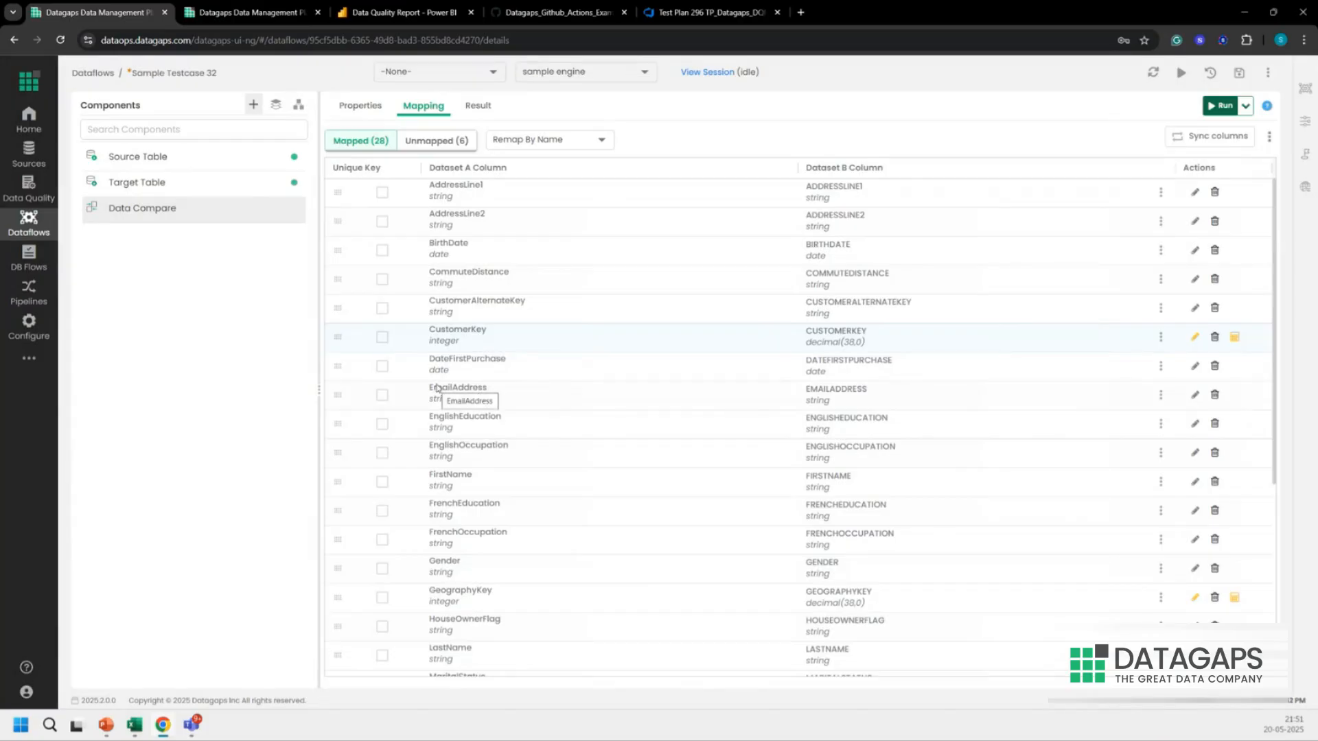
Step: Mark only CustomerKey as the unique key in the mapping and run the Data Compare component
click(383, 337)
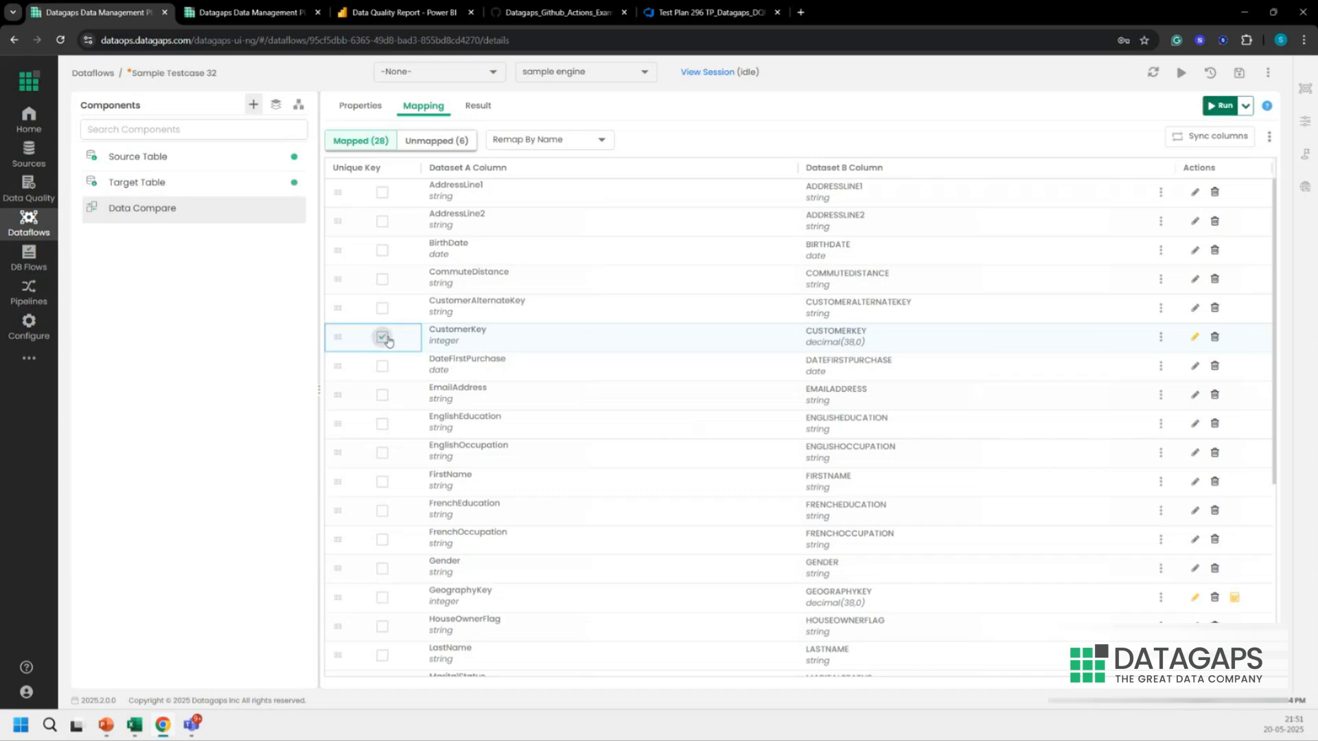
click(383, 310)
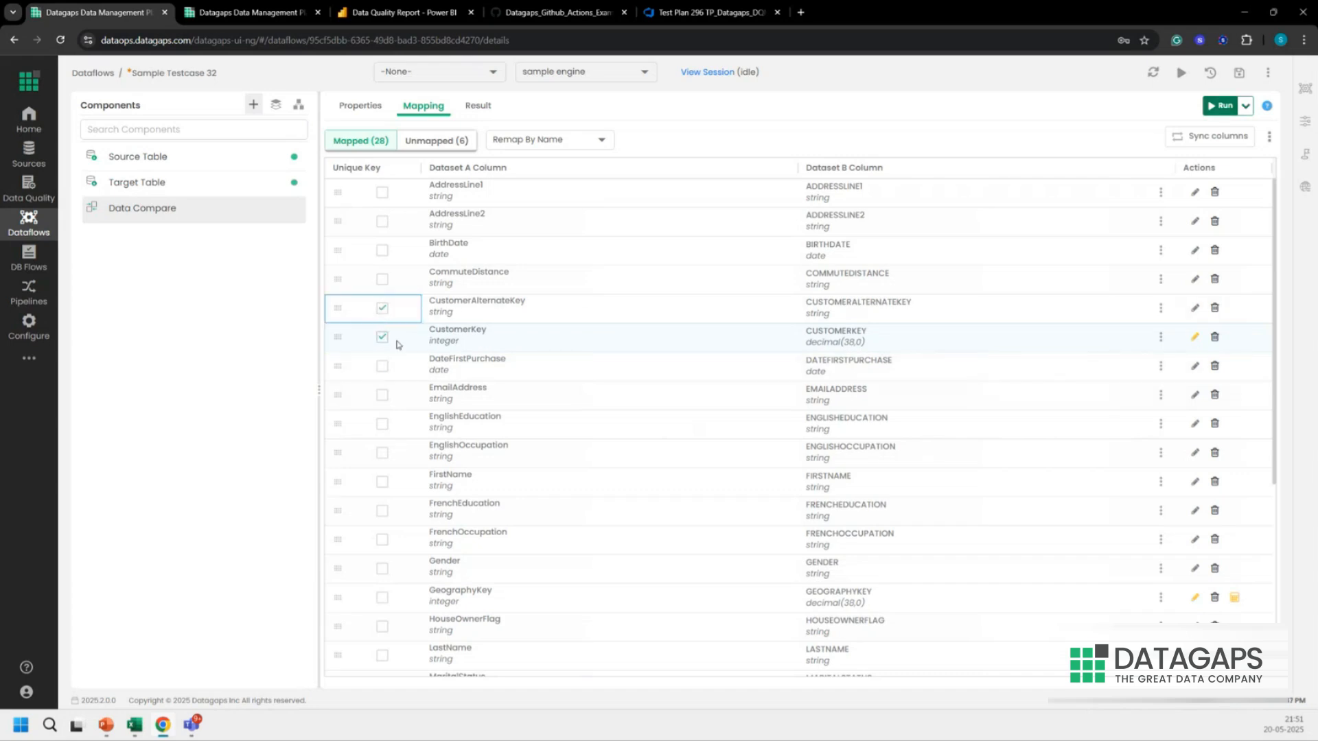
click(382, 309)
click(1216, 110)
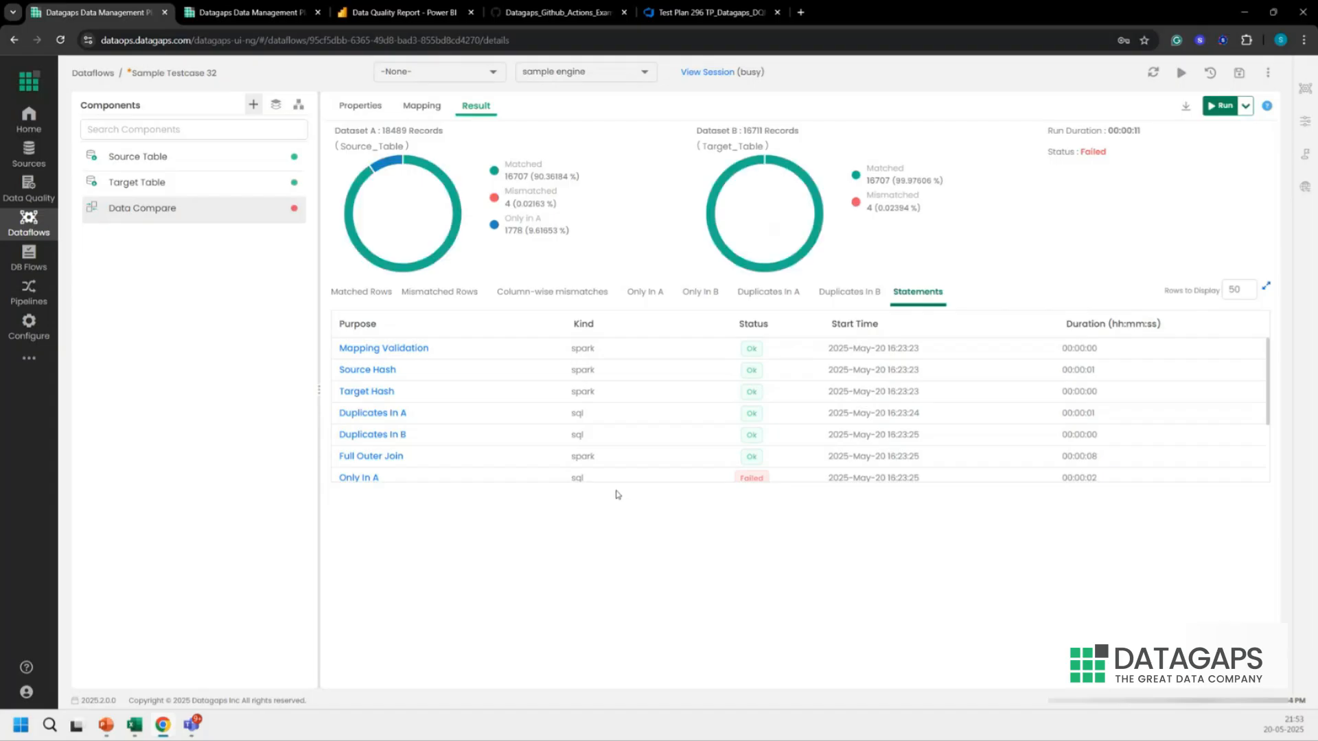
Step: Examine the matched rows of dataset A in the comparison result and the number of rows to display
click(513, 167)
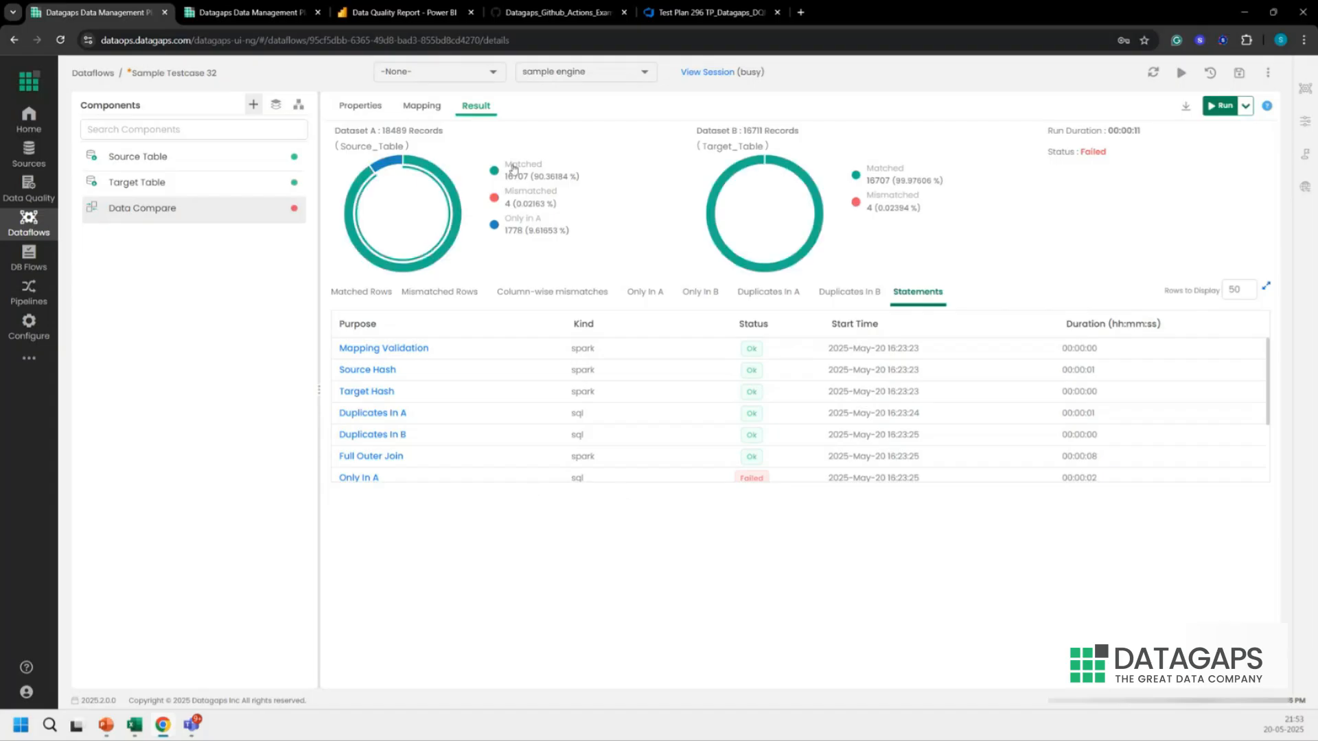
scroll(528, 388, down, 5)
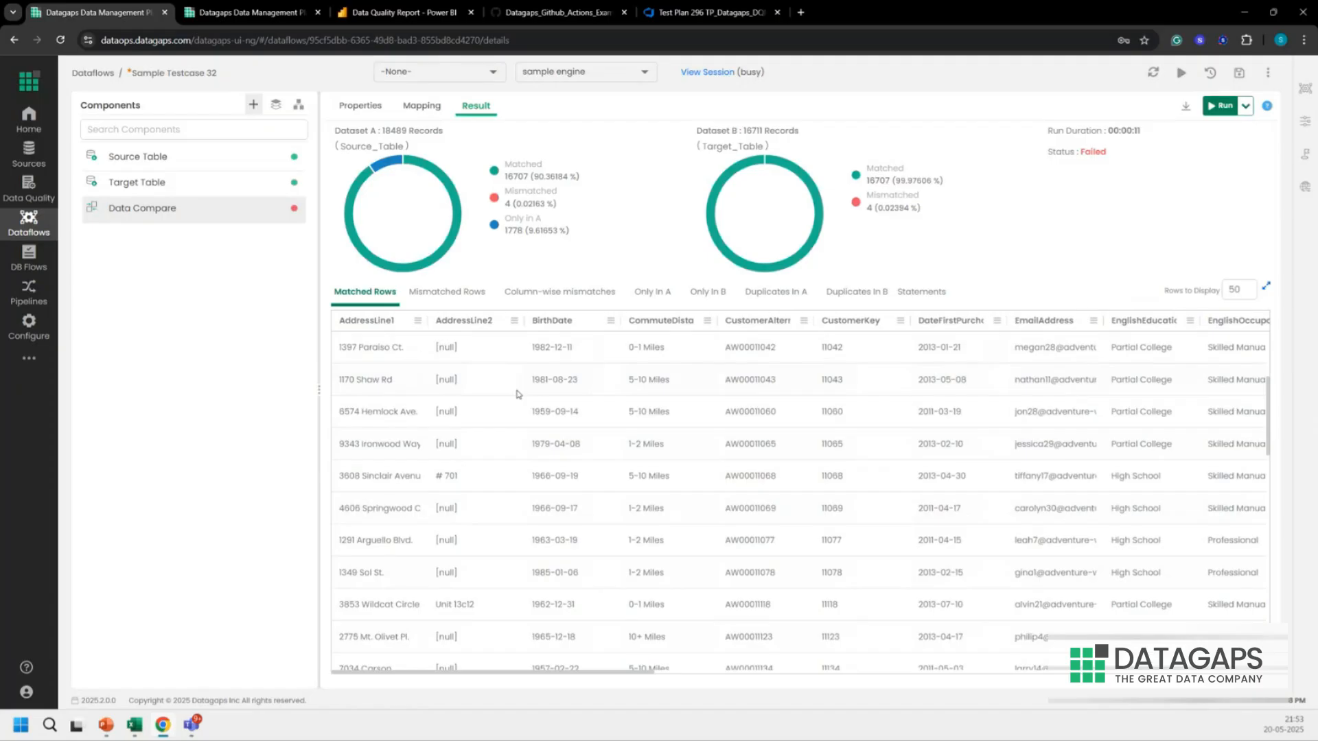
scroll(523, 412, up, 5)
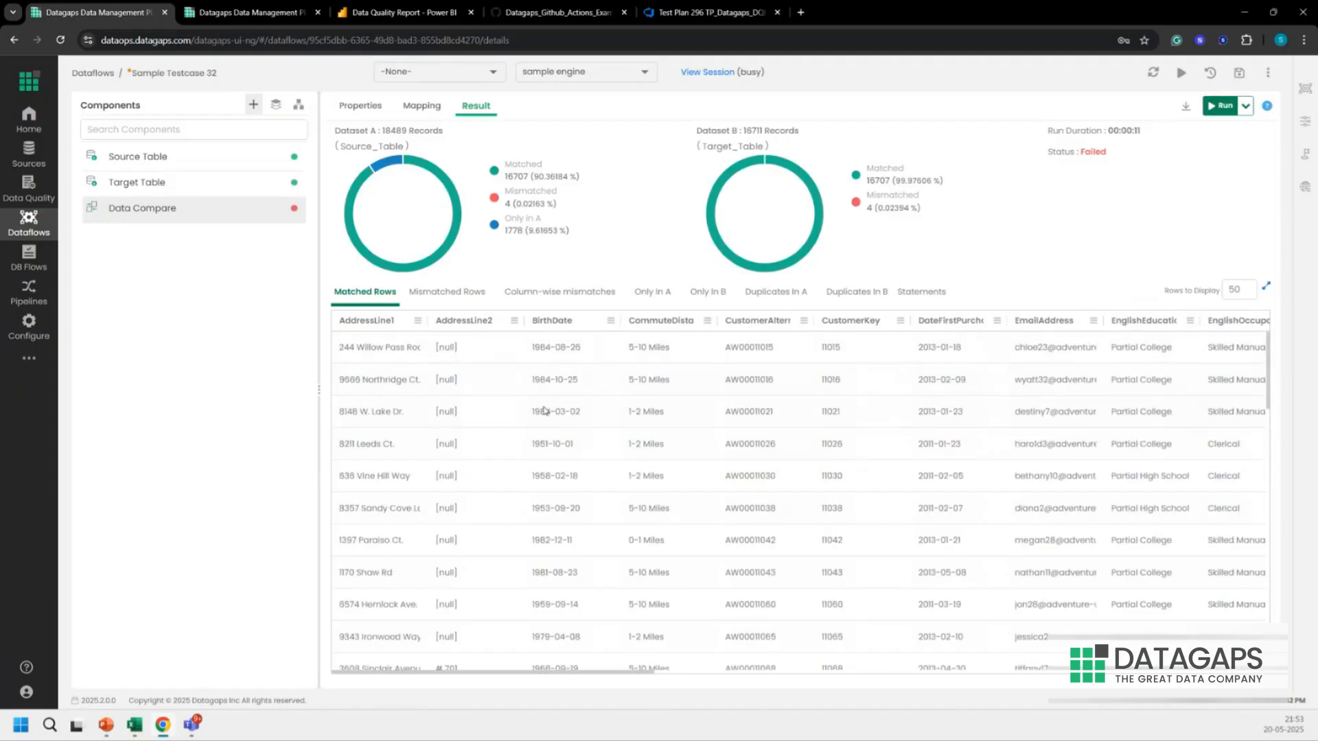
click(1234, 290)
double_click(1234, 290)
scroll(965, 403, down, 5)
scroll(965, 404, up, 5)
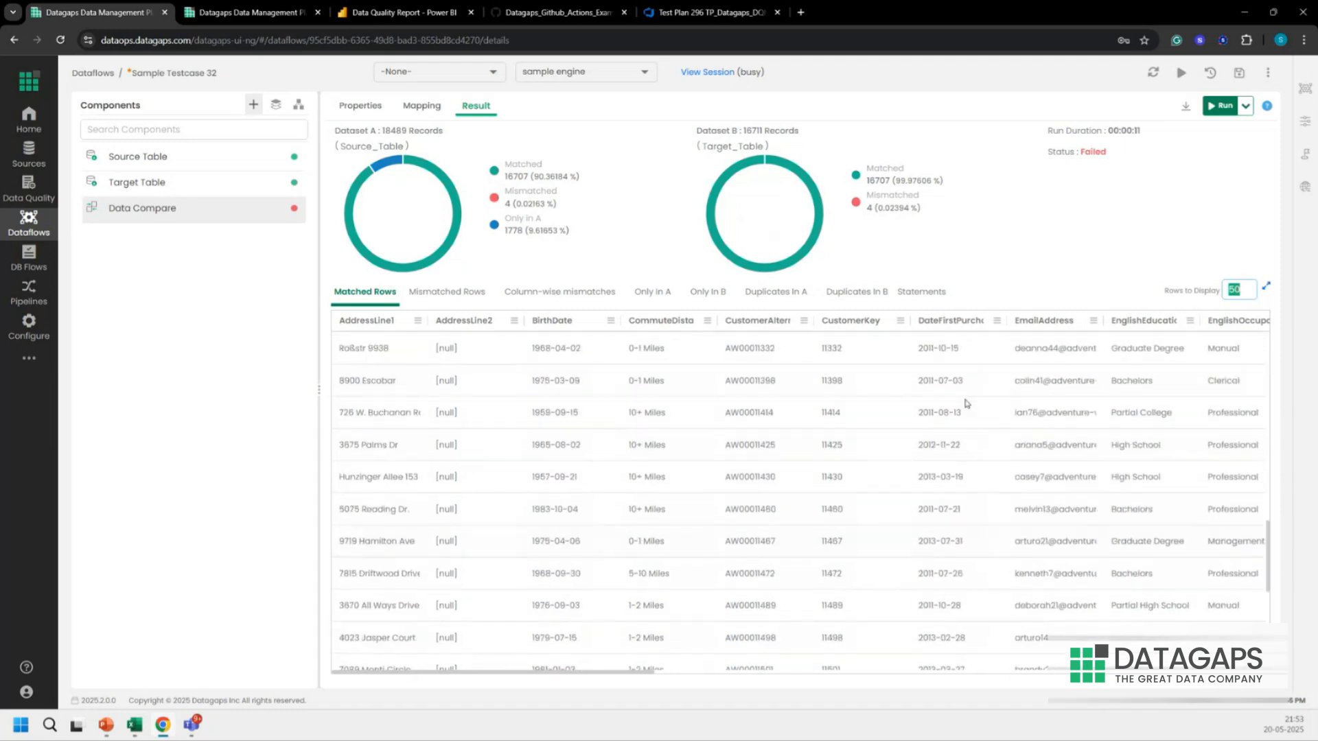
Step: Examine the mismatched rows and the column-wise mismatches, comparing the EmailAddress values of both datasets for CustomerKey 11000
click(435, 297)
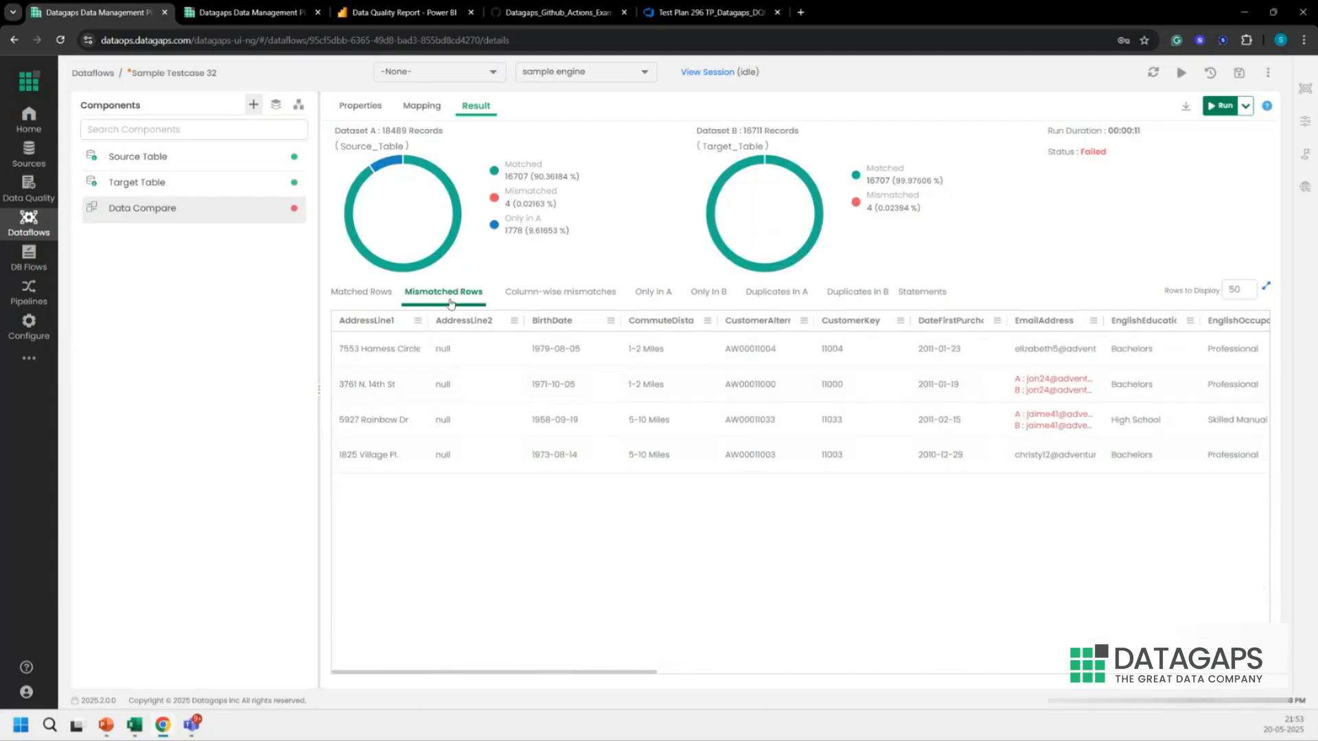
click(557, 296)
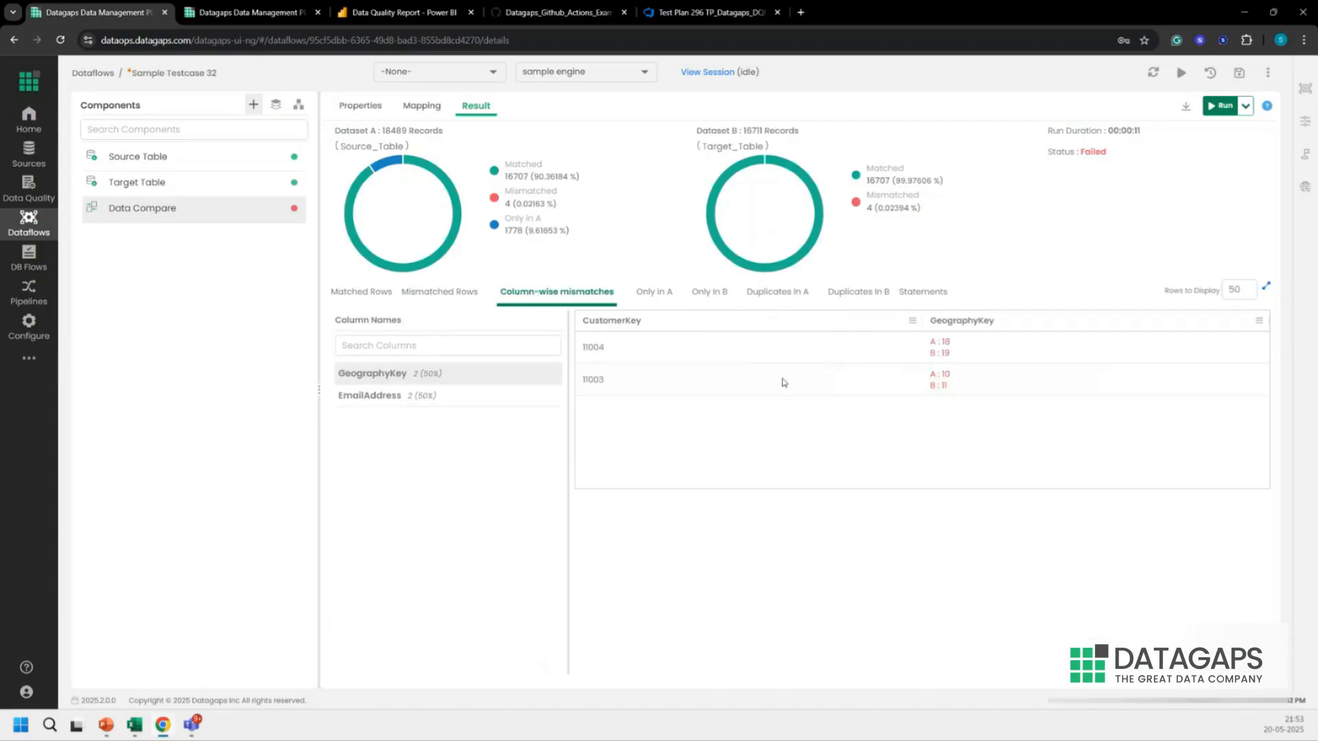
click(507, 397)
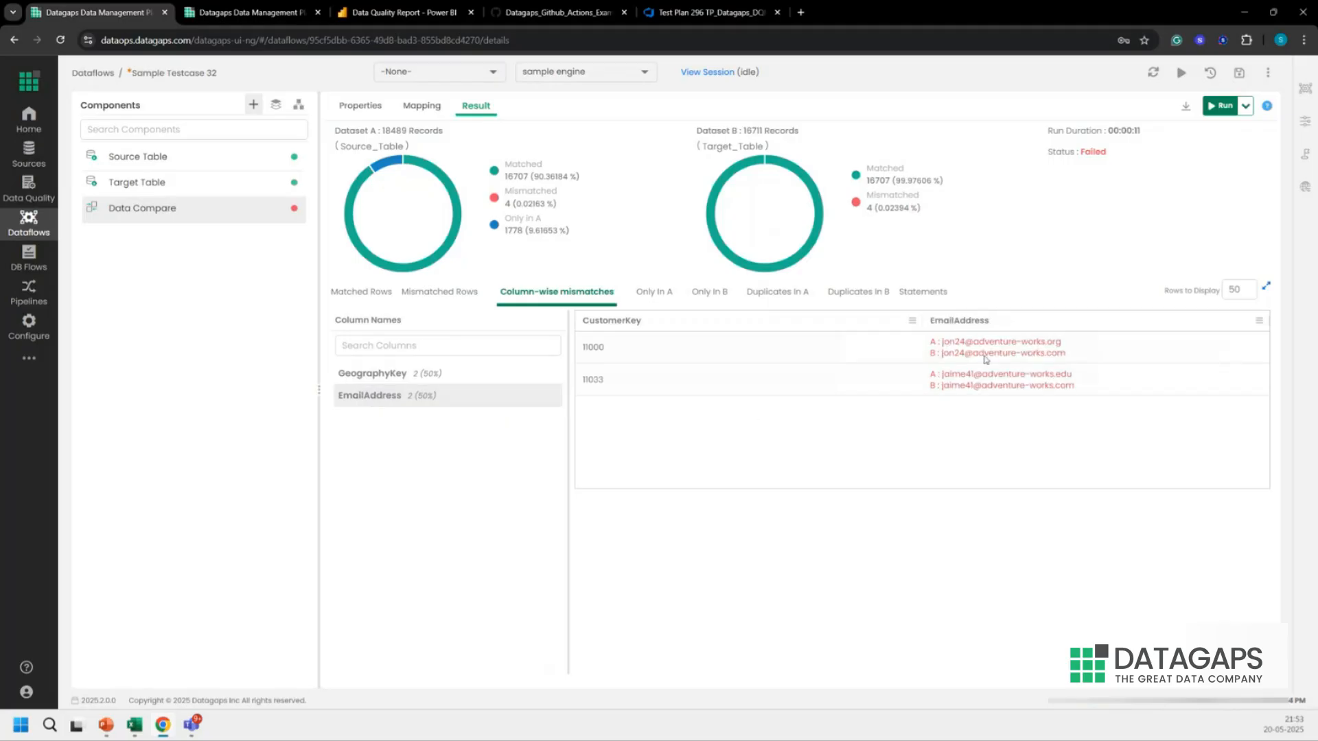
drag(986, 340, 1081, 347)
drag(995, 353, 1054, 355)
click(1065, 357)
double_click(591, 349)
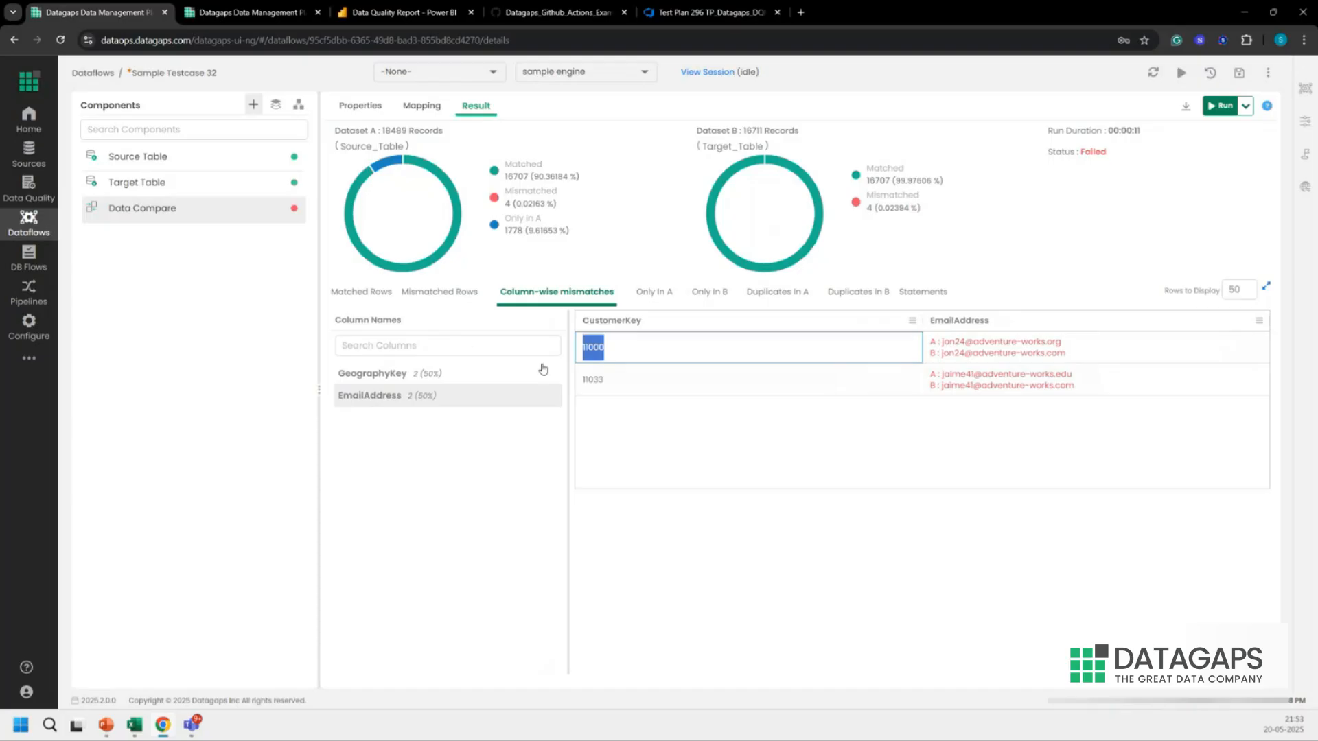
click(954, 343)
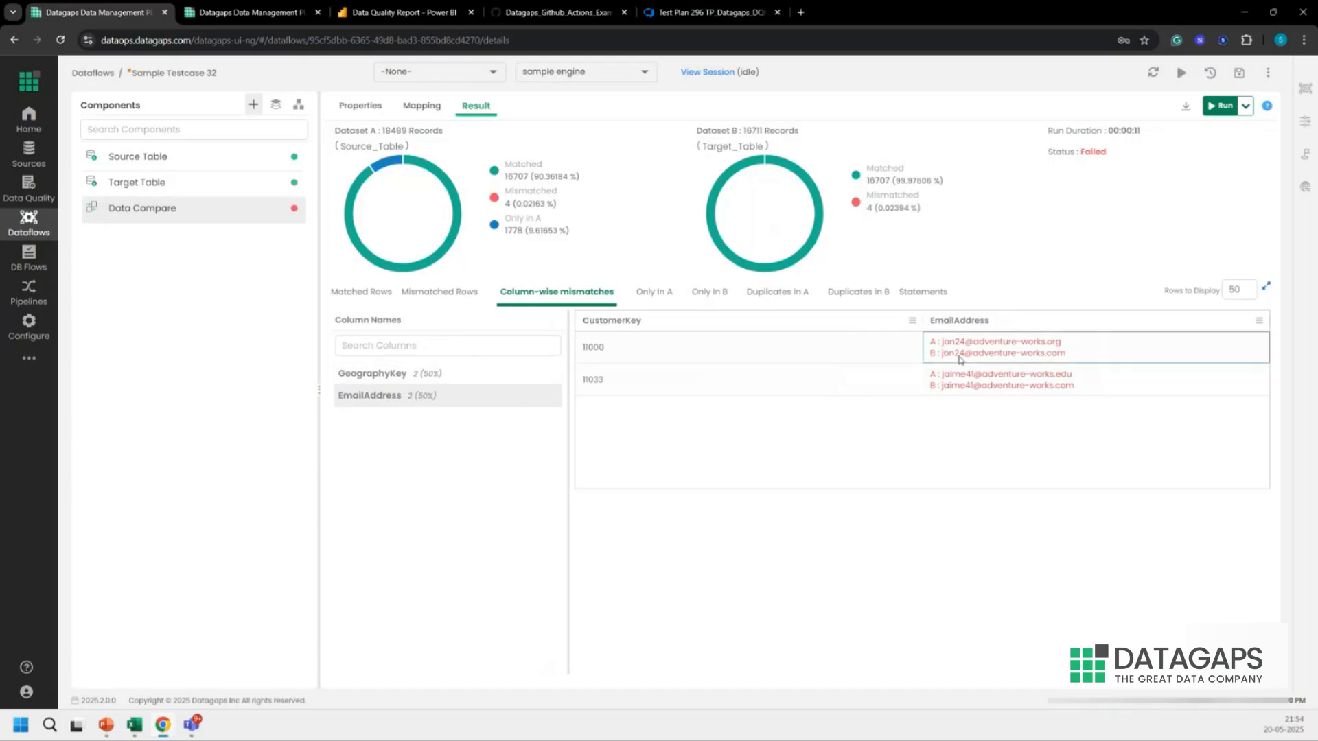
Step: Review the comparison result's rows that exist only in dataset A
click(666, 294)
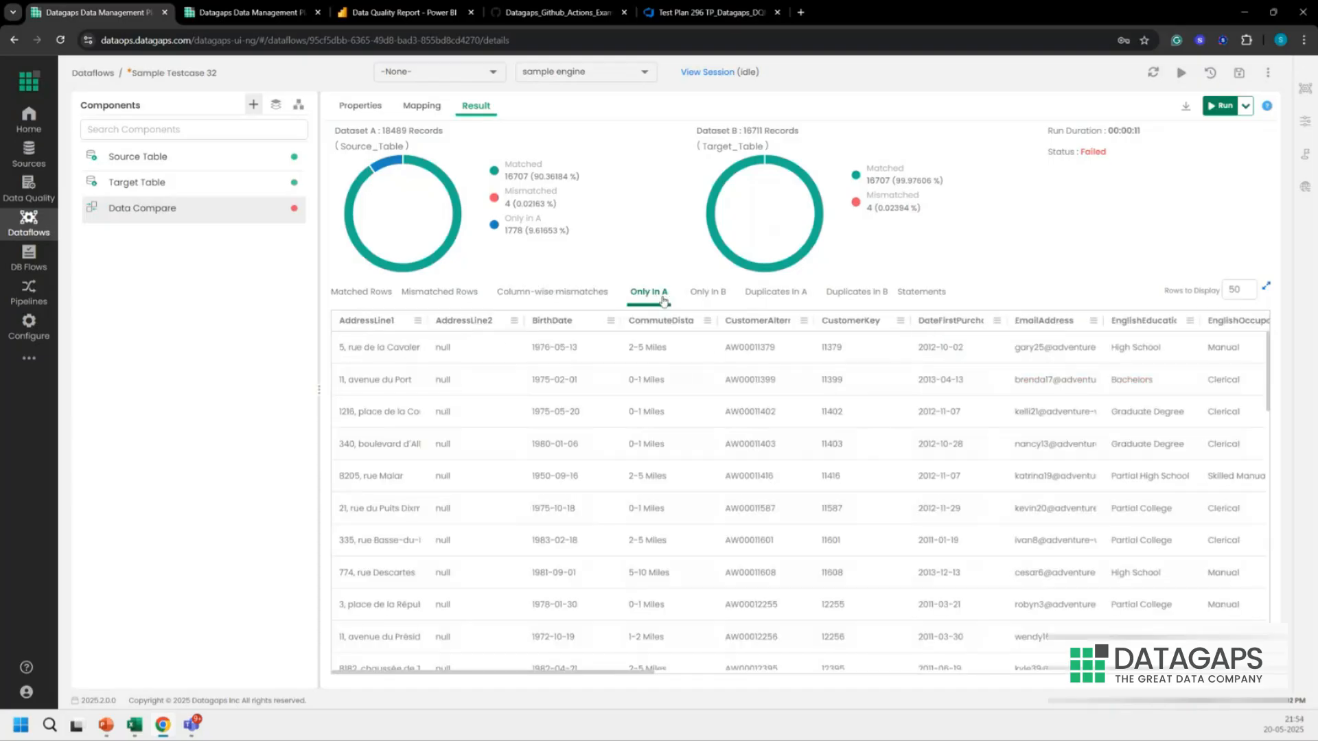